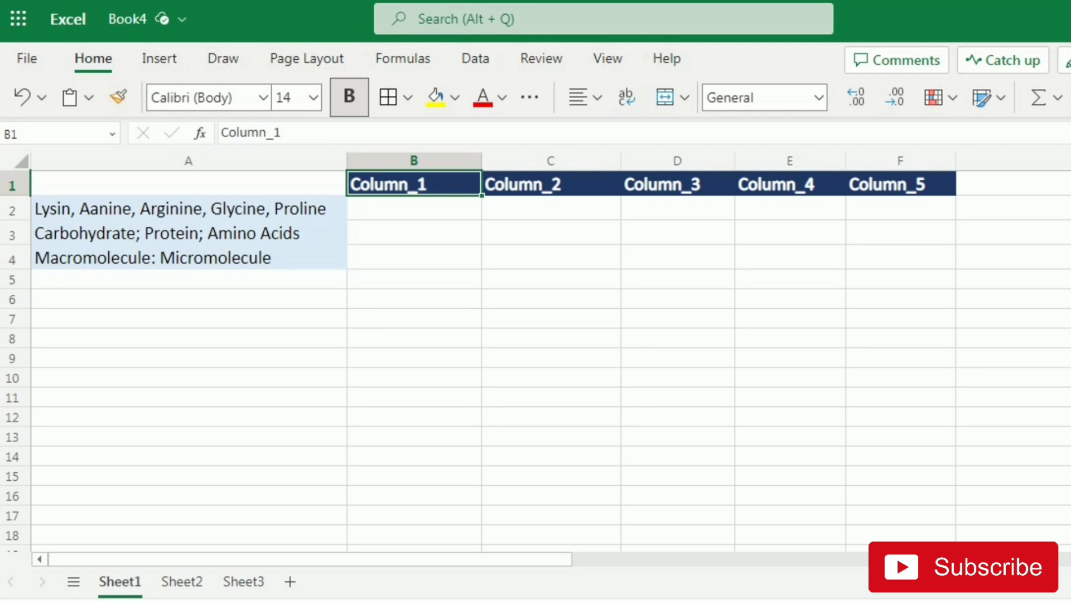
Enter =TEXTSPLIT(A2,",") in cell B2 to split the A2 list across the columns at each comma.
click(414, 208)
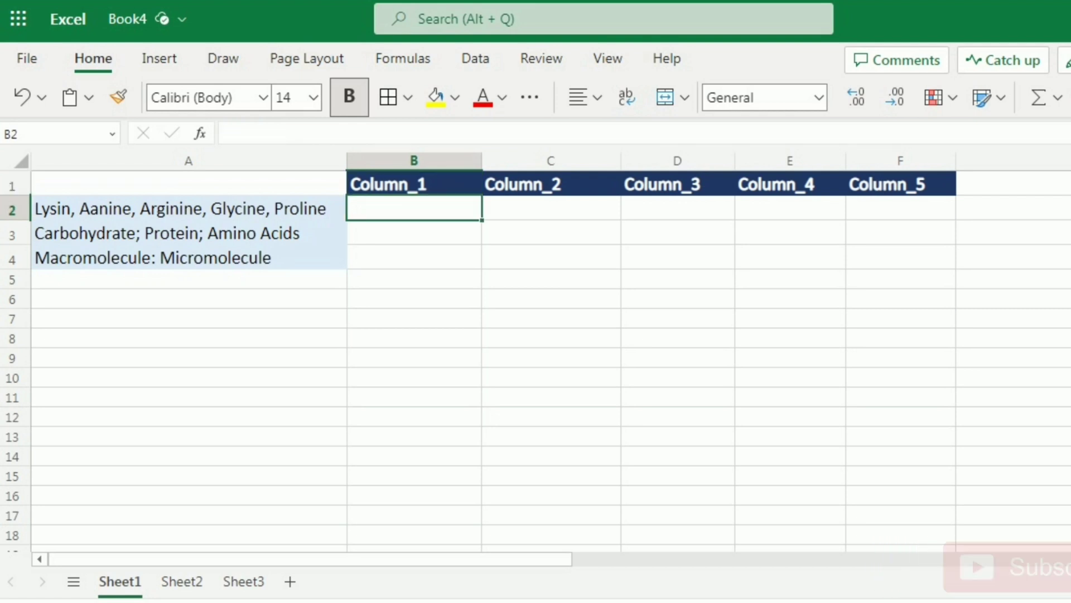
text(=t)
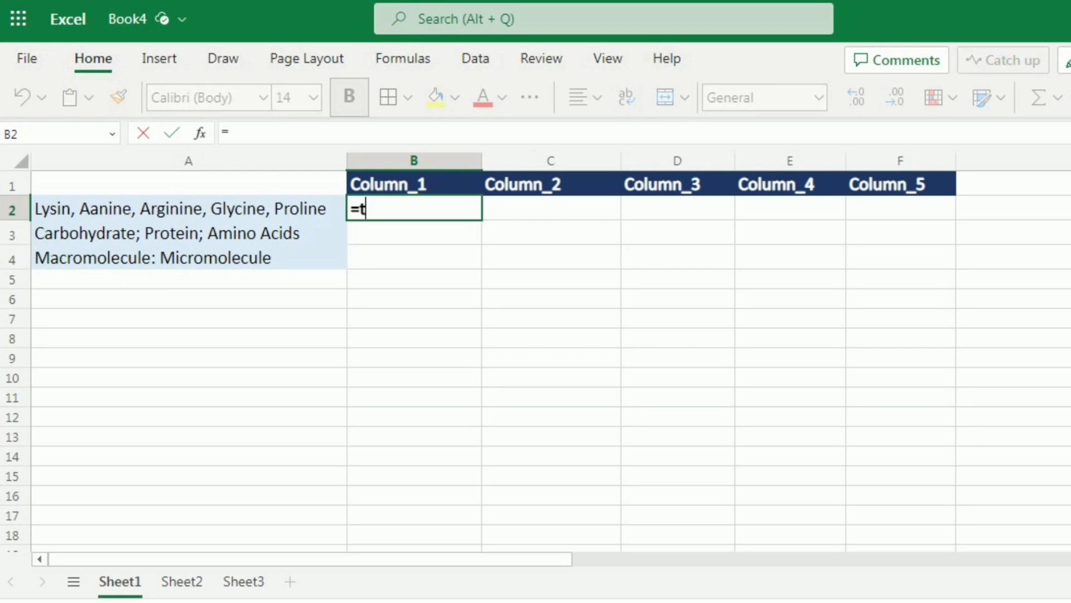
text(extsp)
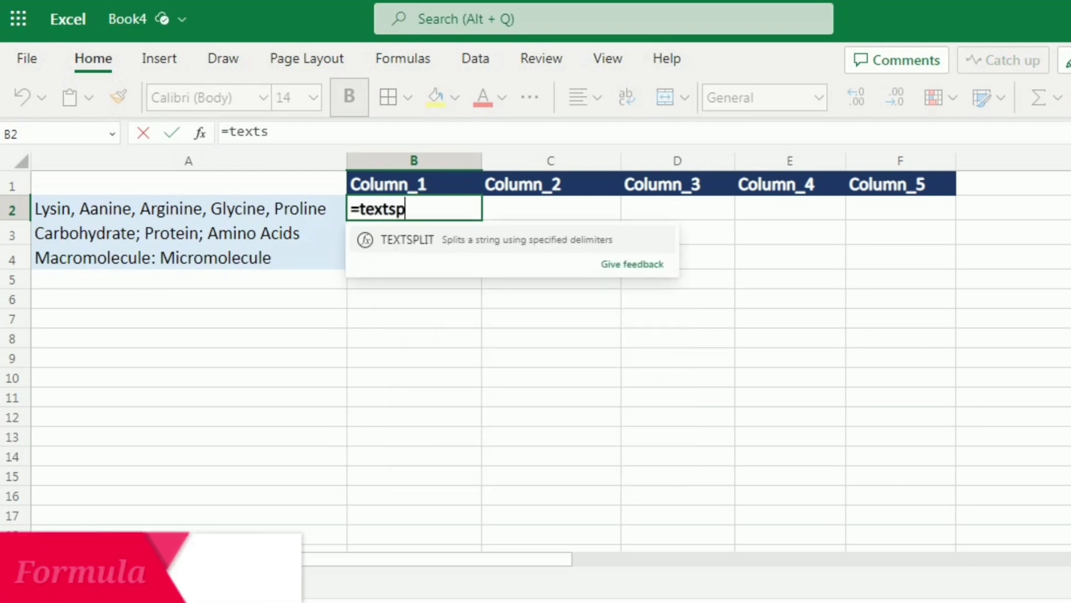
text(lit()
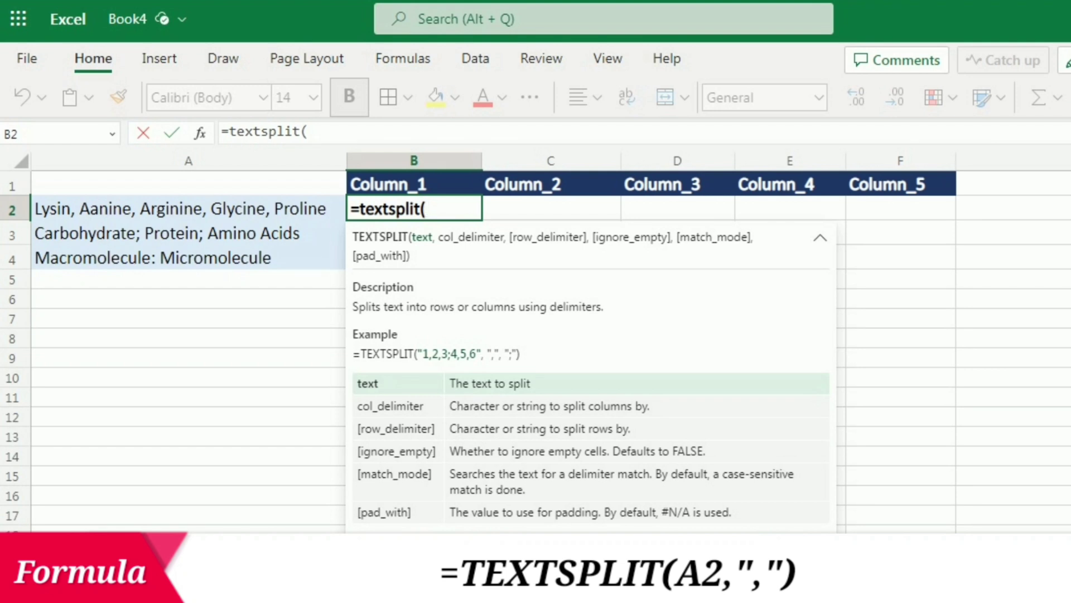
text(A2)
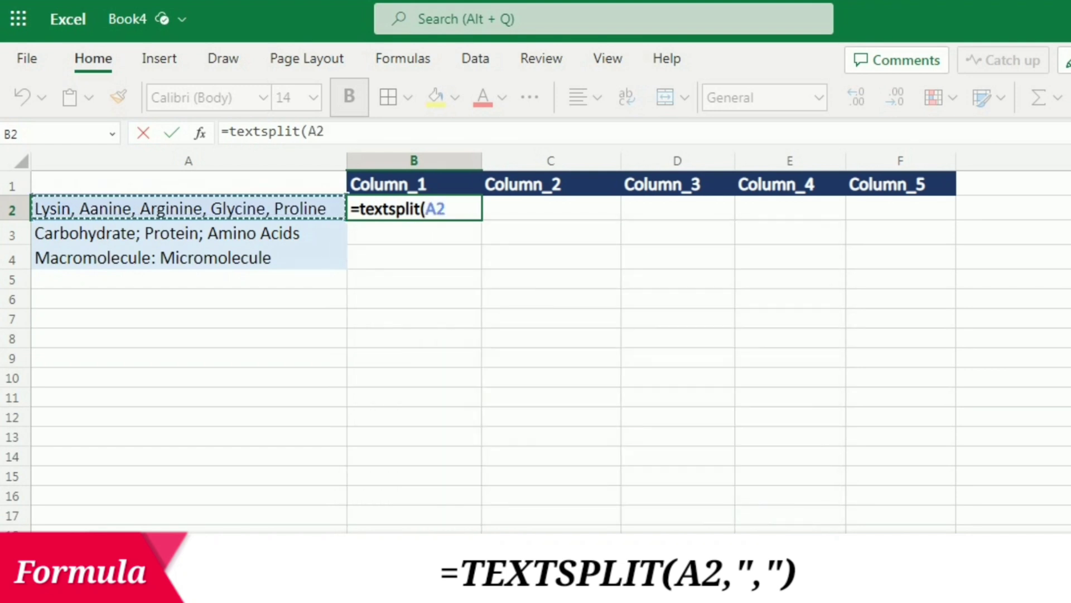
text(,)
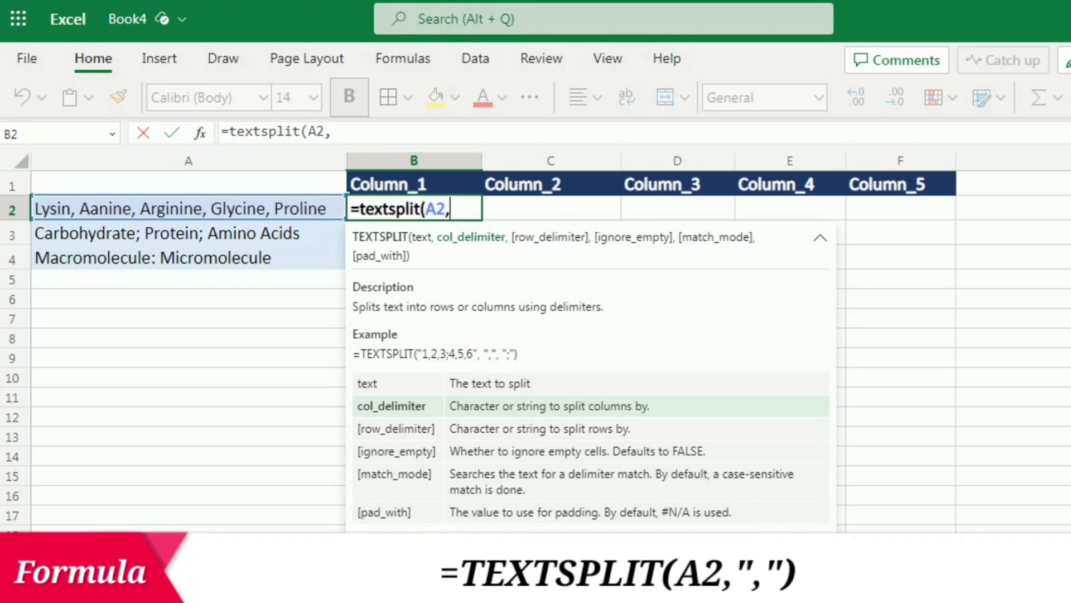
text(","))
key(Return)
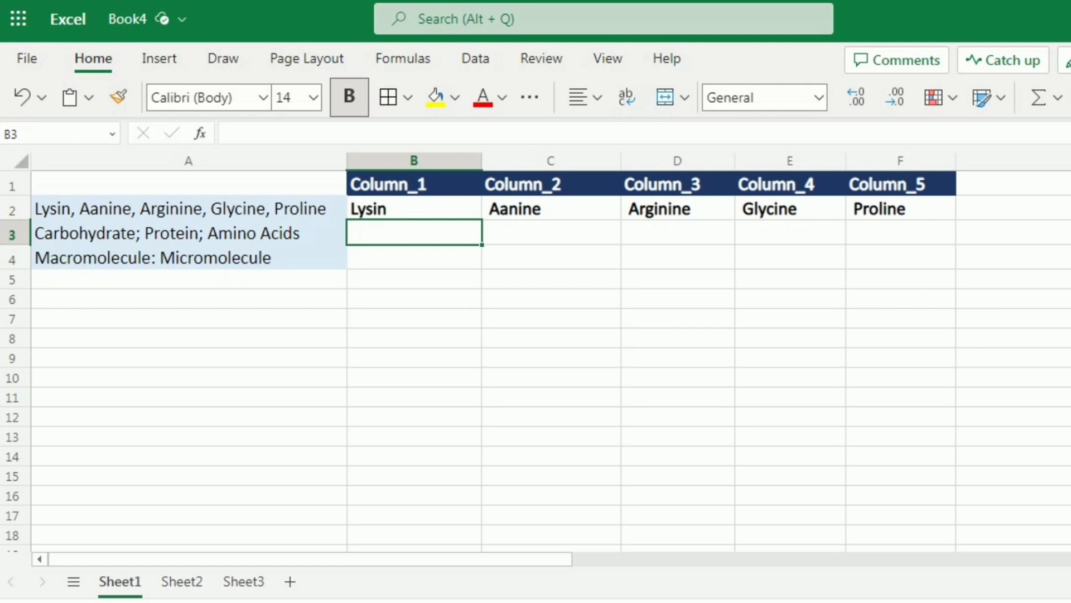
Change the column delimiter in B2's TEXTSPLIT formula to a comma followed by a space (", ").
click(551, 208)
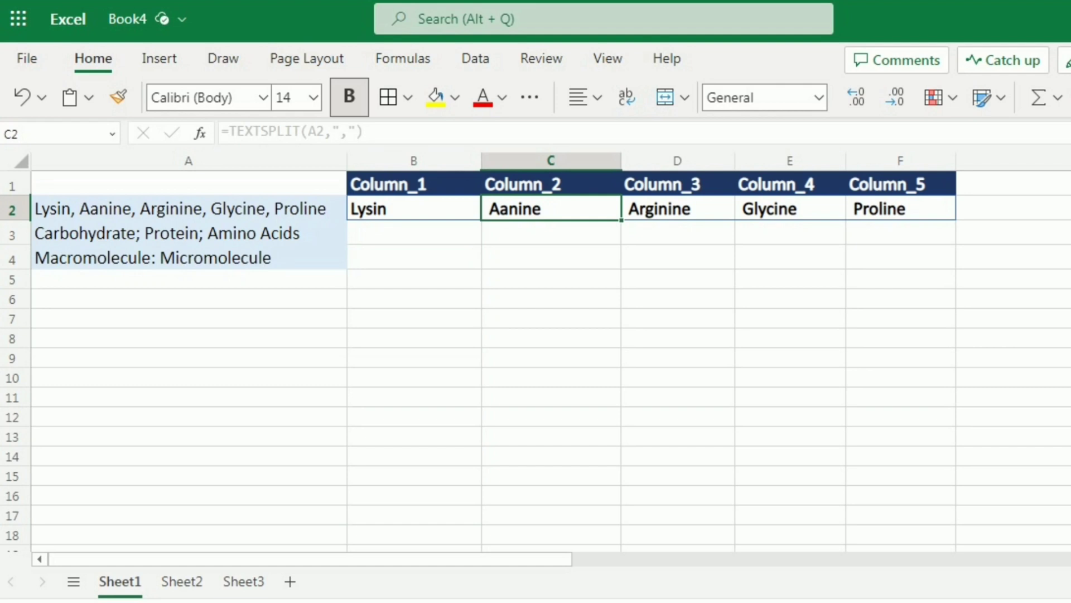
click(414, 208)
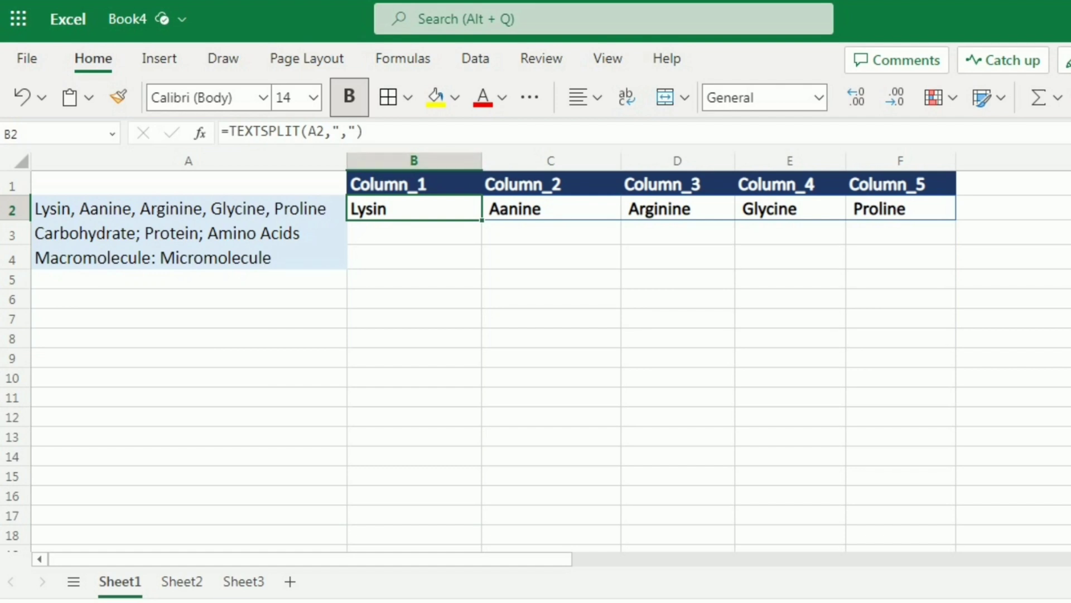
click(347, 132)
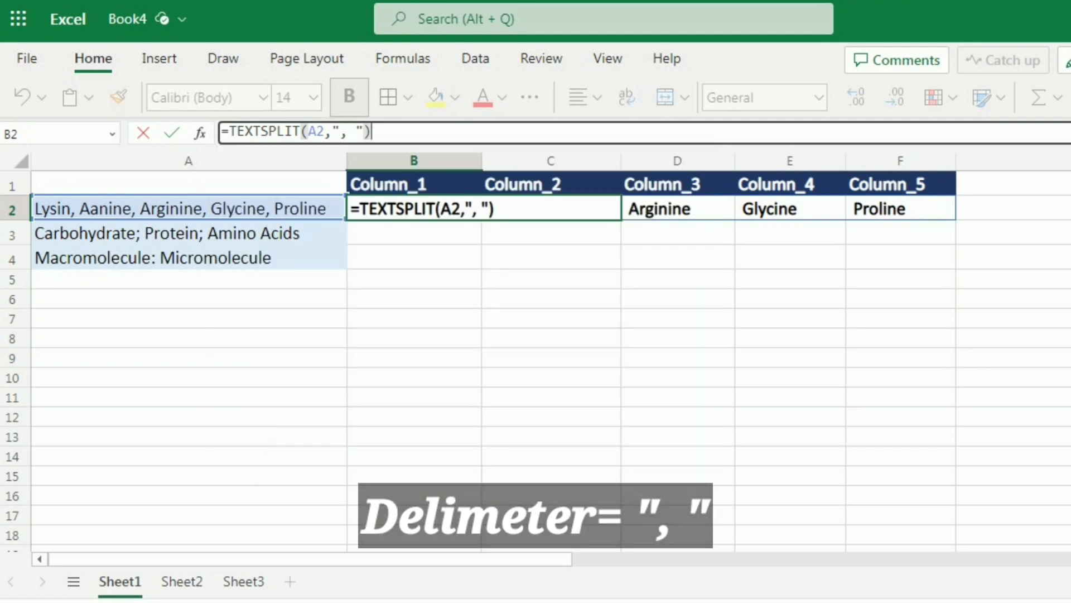
key(Return)
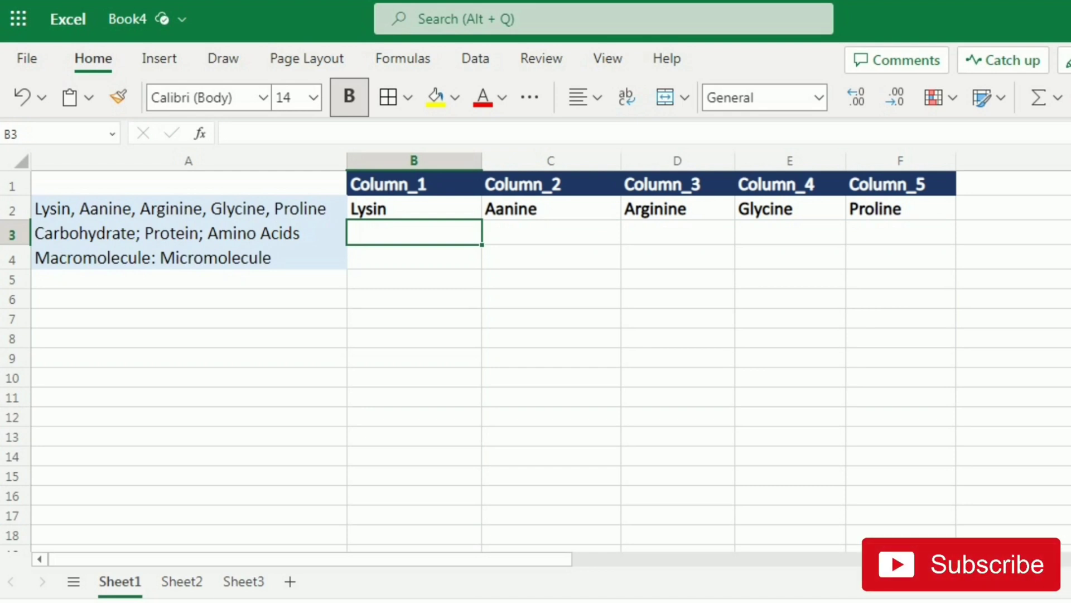
Fill the TEXTSPLIT formula from B2 down through B4.
click(413, 208)
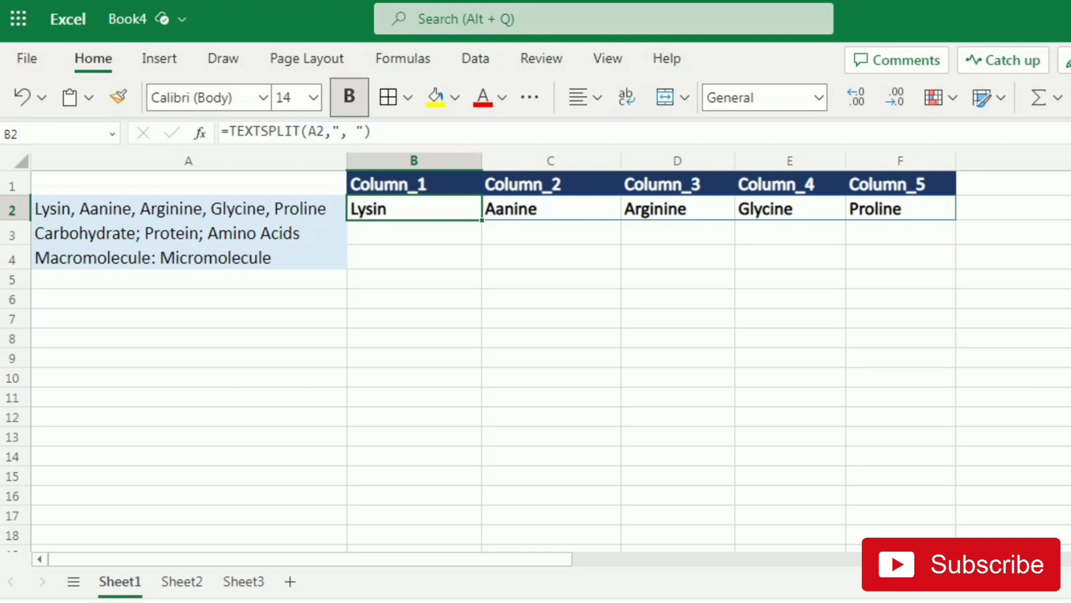
key(shift+Down)
key(shift+Down)
key(ctrl+d)
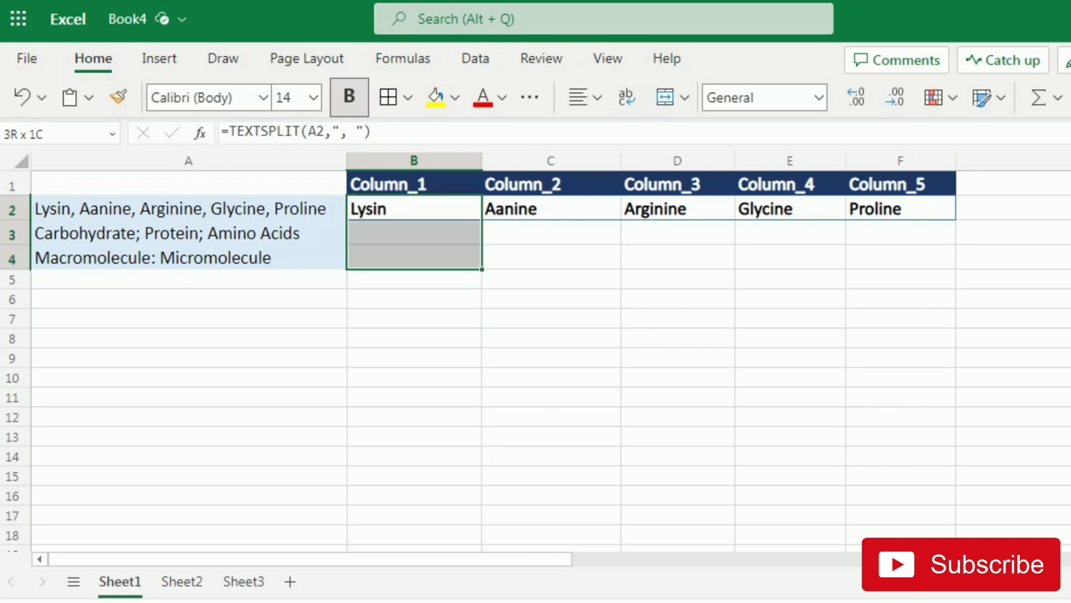
click(551, 318)
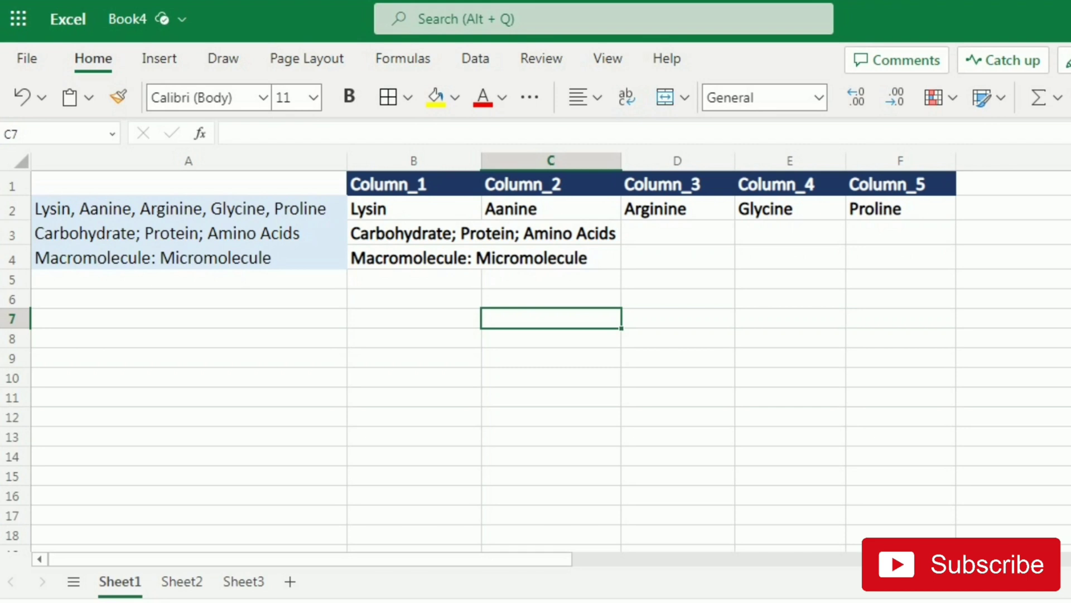
Edit B3's formula to use several column delimiters: =TEXTSPLIT(A3,{", ","; ",": "}).
click(414, 233)
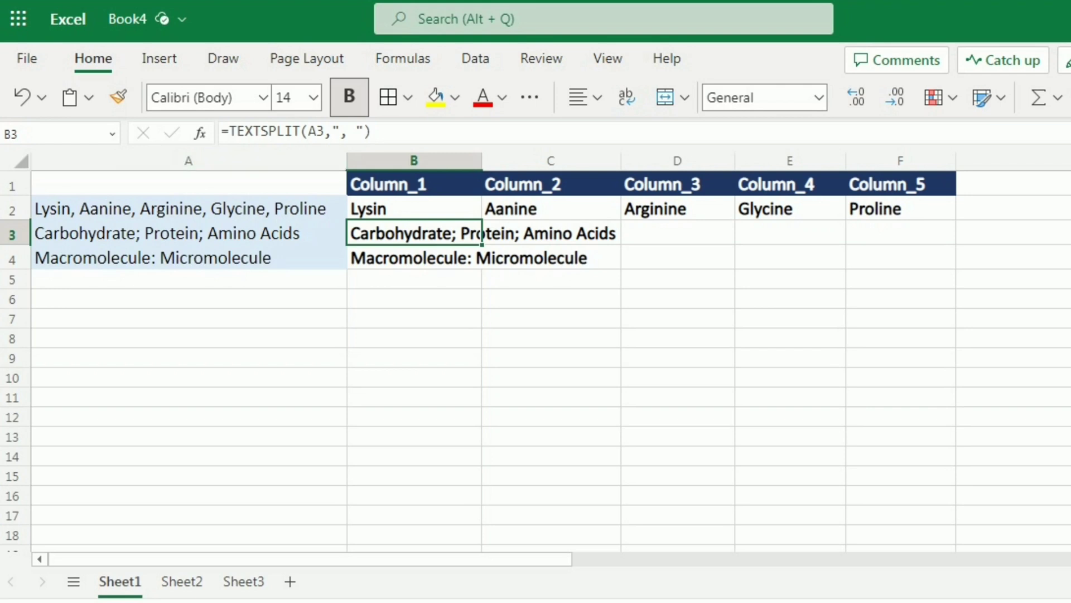
click(331, 132)
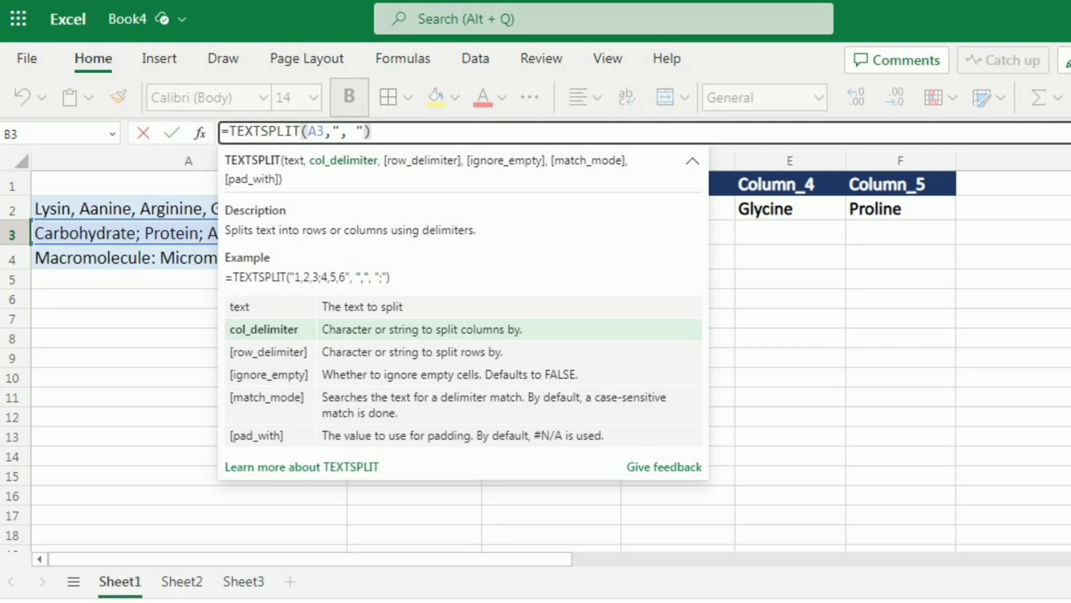
text({)
key(Right)
key(Right)
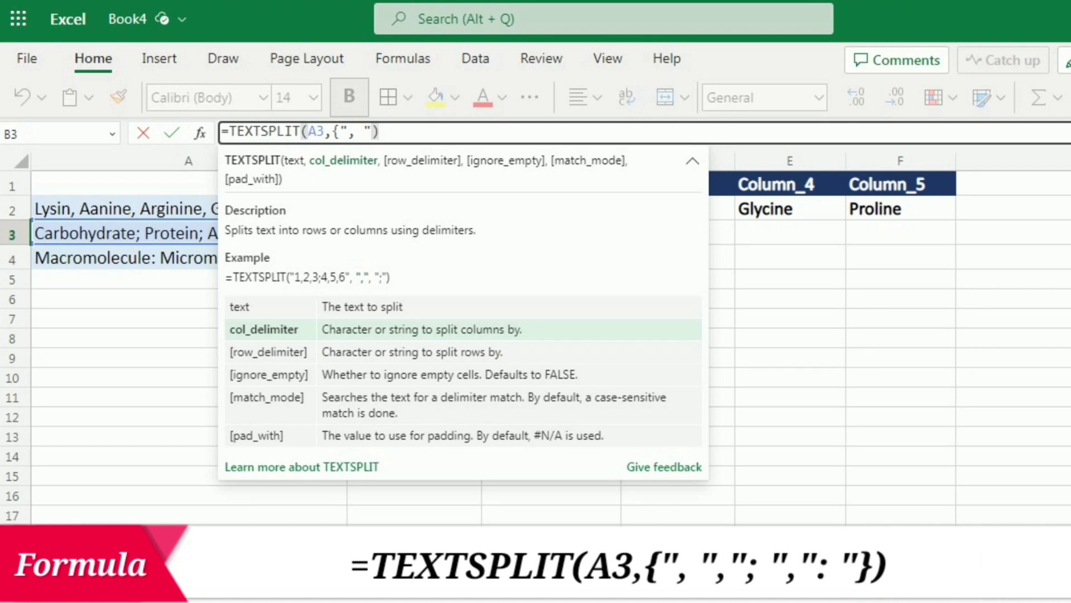
text(,"; ",": ")
text(})
key(Return)
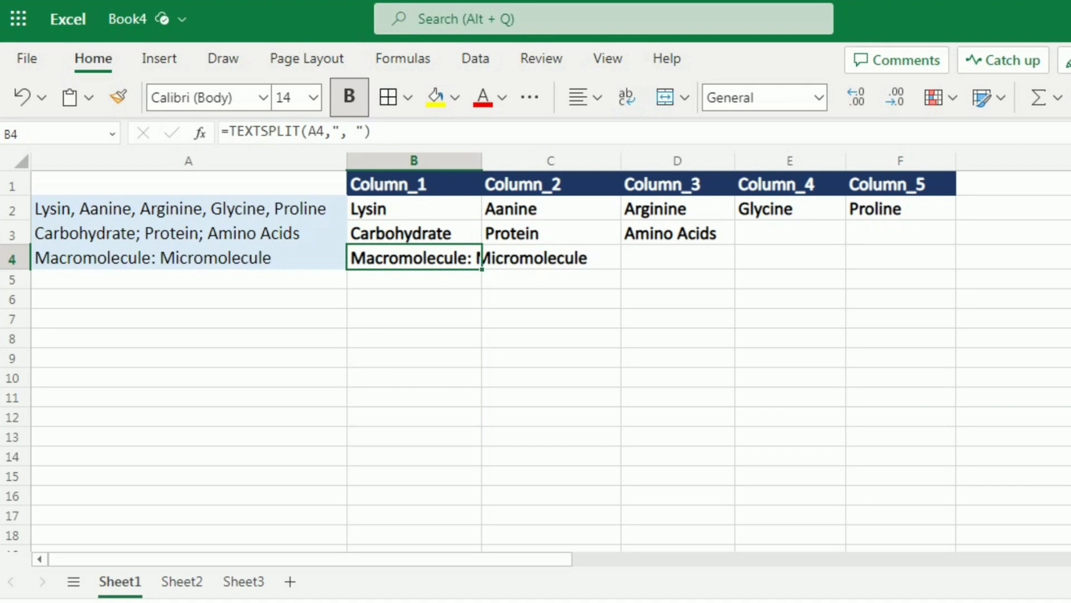
Fill the multiple-delimiter formula from B3 down into B4.
click(414, 233)
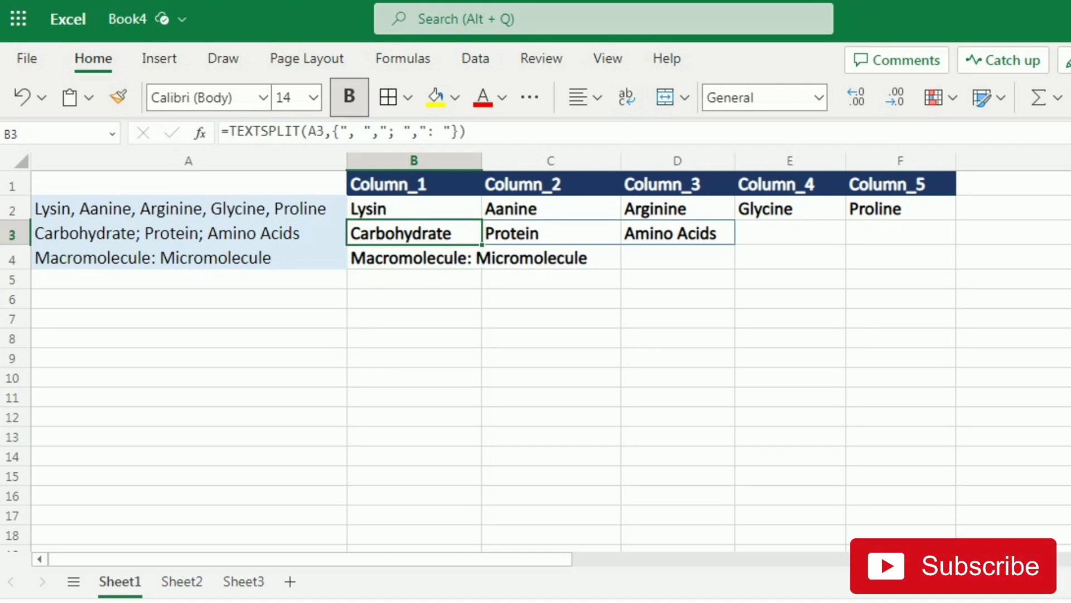
drag(481, 245, 482, 263)
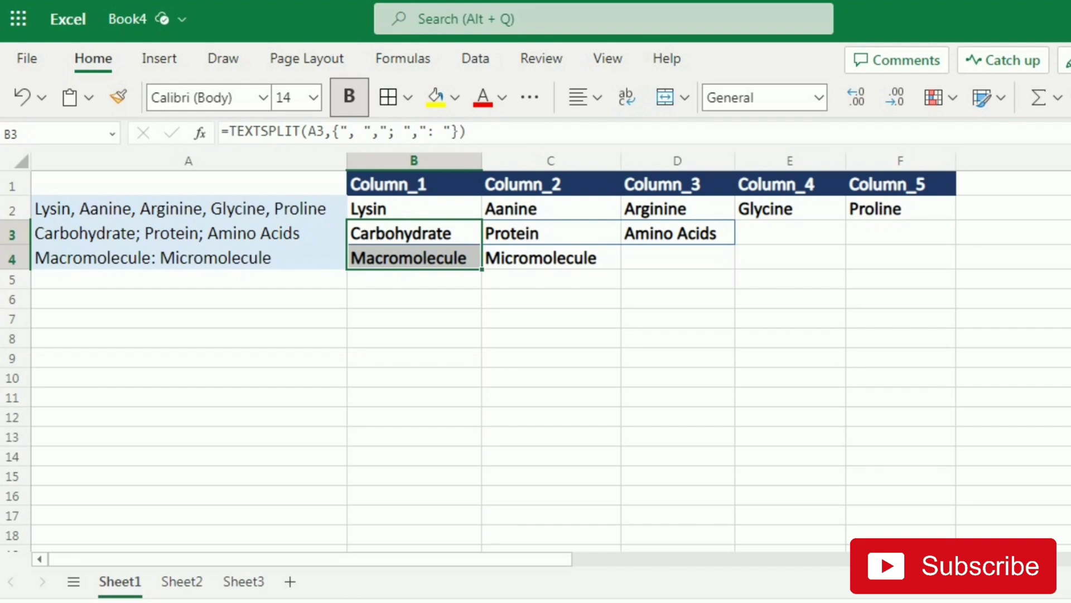
click(677, 298)
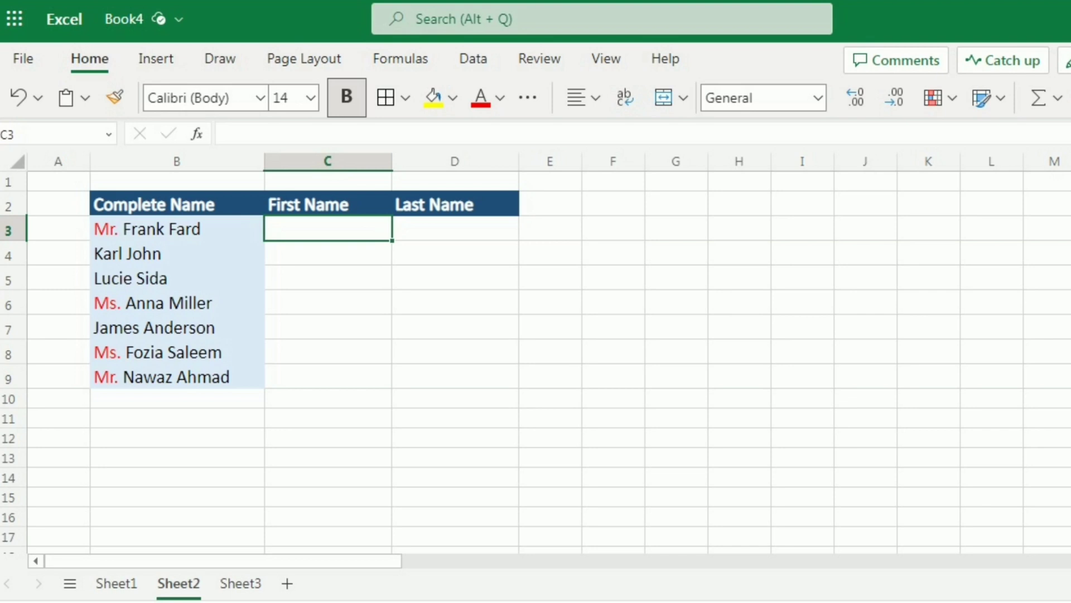
text(=te)
key(BackSpace)
key(BackSpace)
key(BackSpace)
key(Escape)
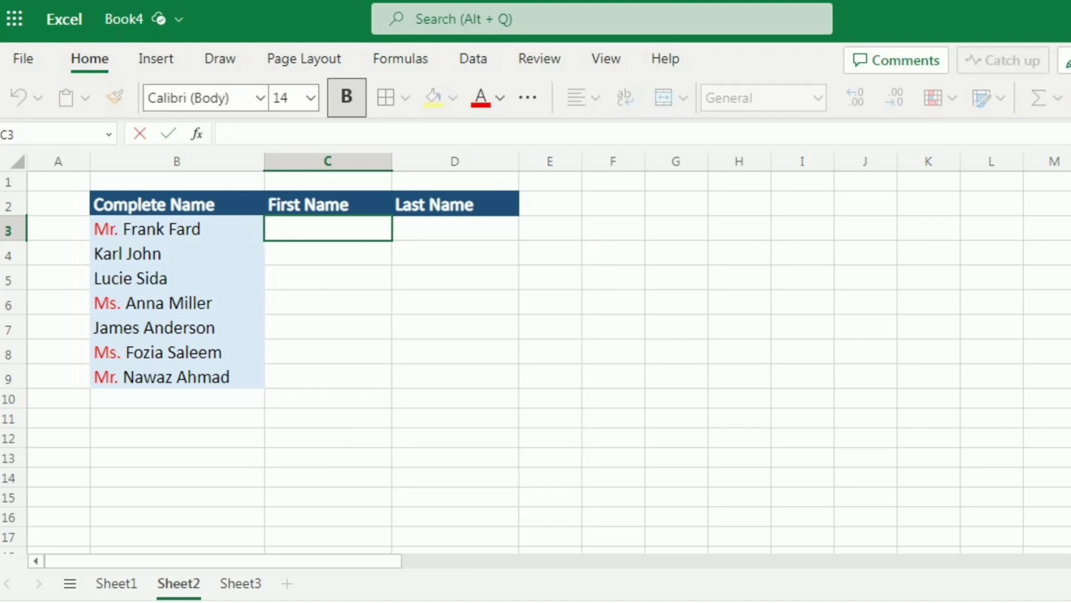
Enter =TEXTSPLIT(B3," ") in cell C3 of Sheet2 to split the complete name at spaces.
text(=texts)
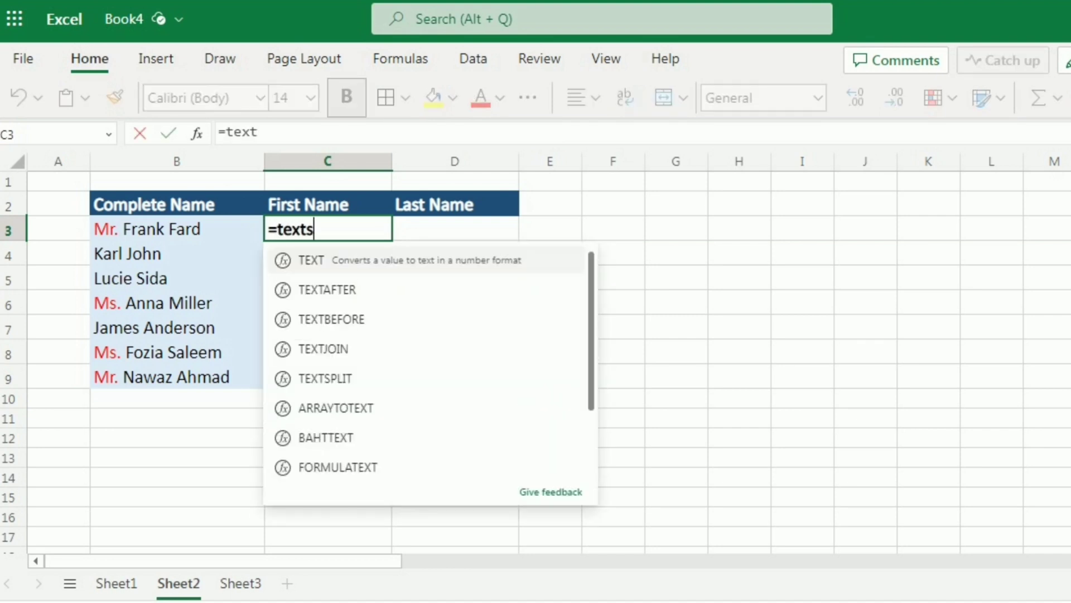
text(plit()
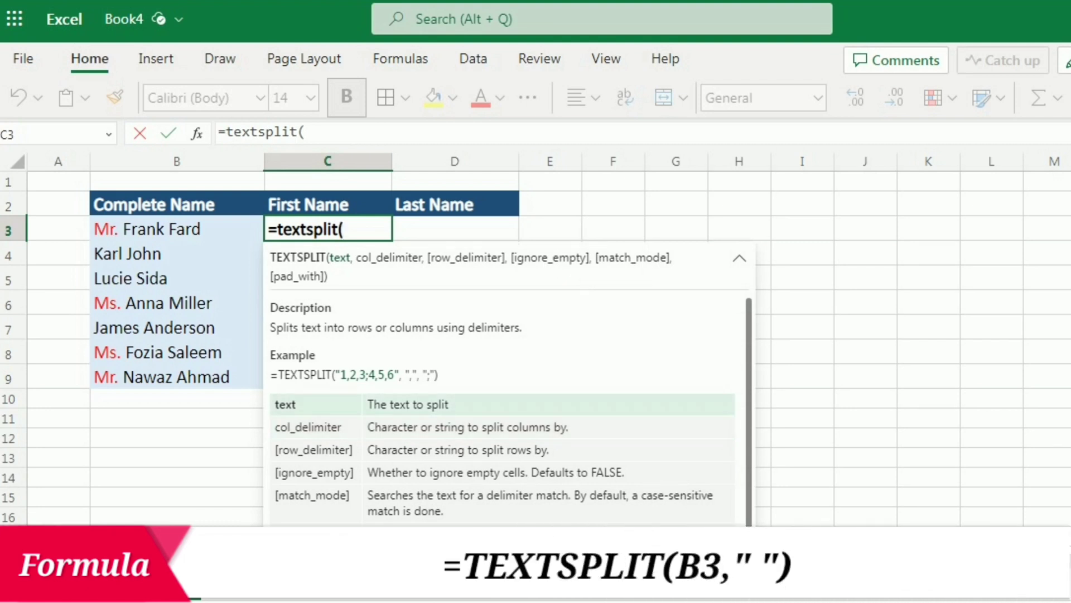
click(147, 229)
text(,)
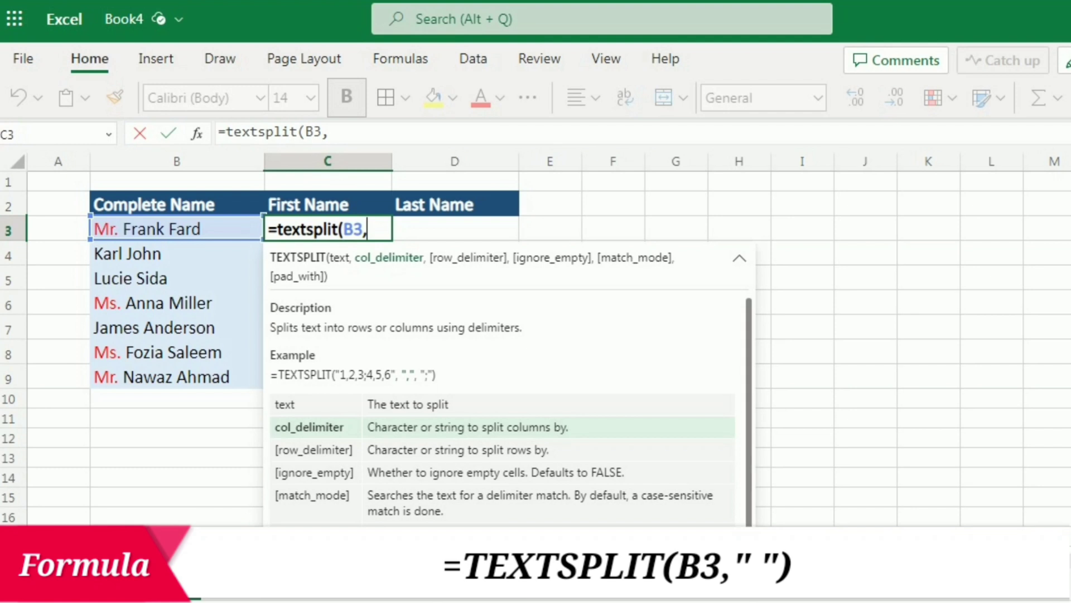
text(" "))
key(Return)
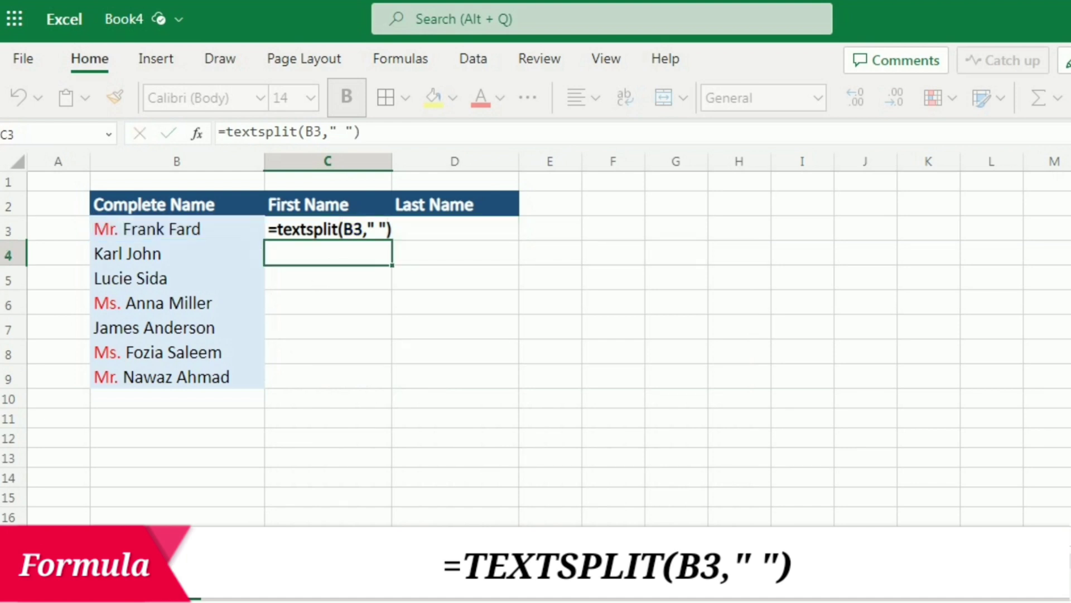
click(803, 327)
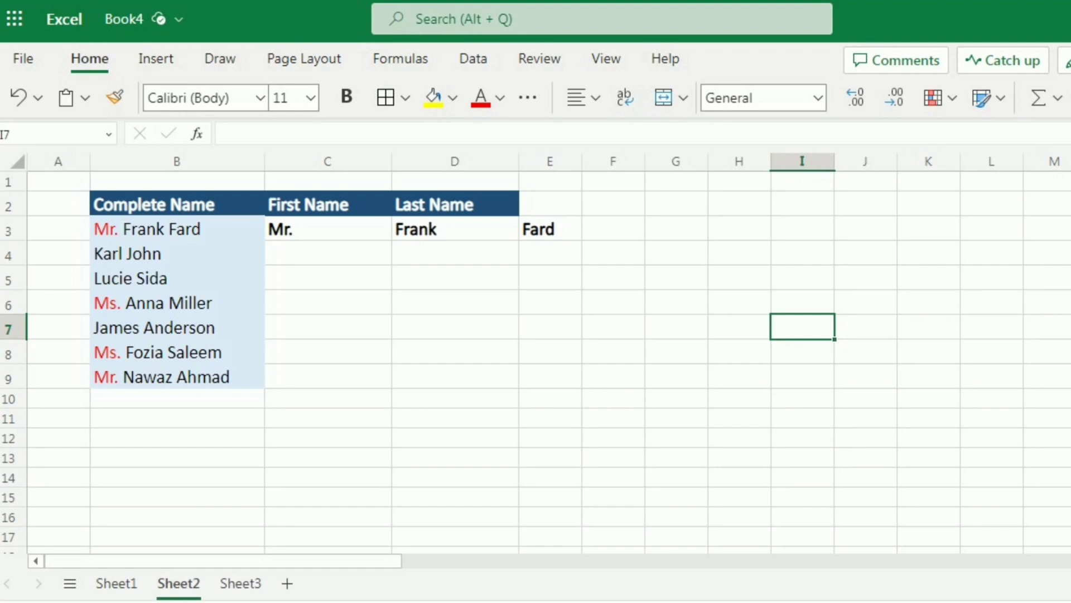
Edit C3's TEXTSPLIT formula to use the column delimiter array {" ","Mr.","Ms."}.
click(328, 229)
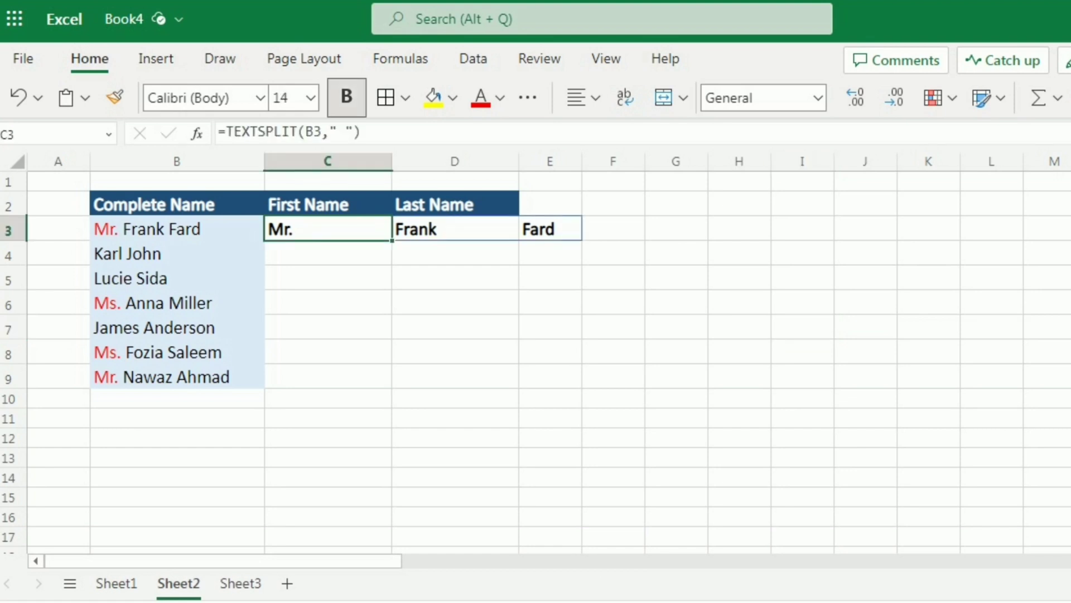
click(353, 132)
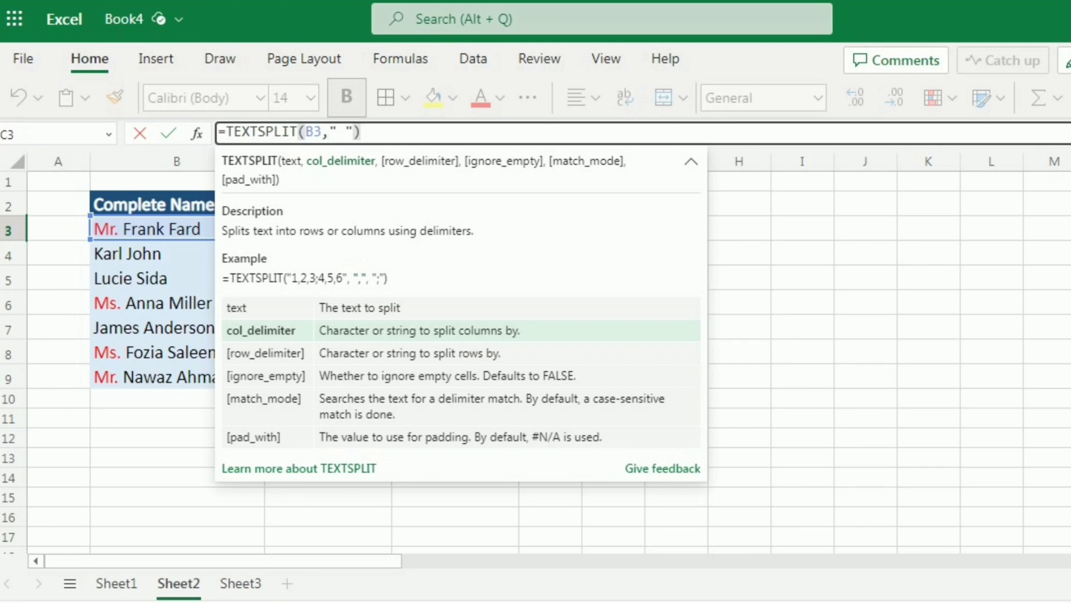
key(Left)
key(Left)
key(Left)
text({)
key(Right)
key(Right)
key(Right)
text(,"Mr)
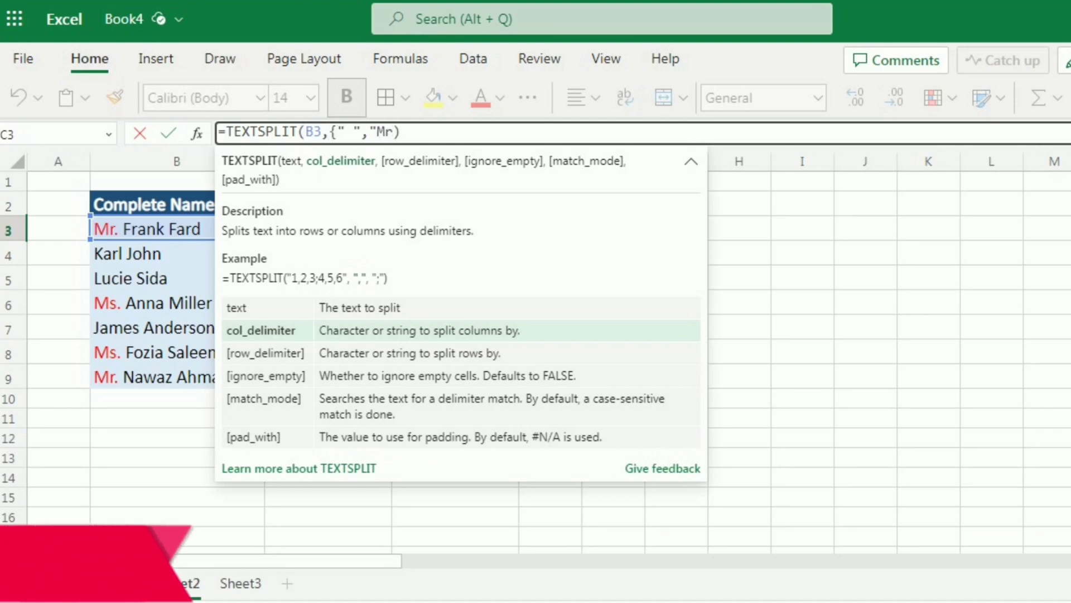
text(.")
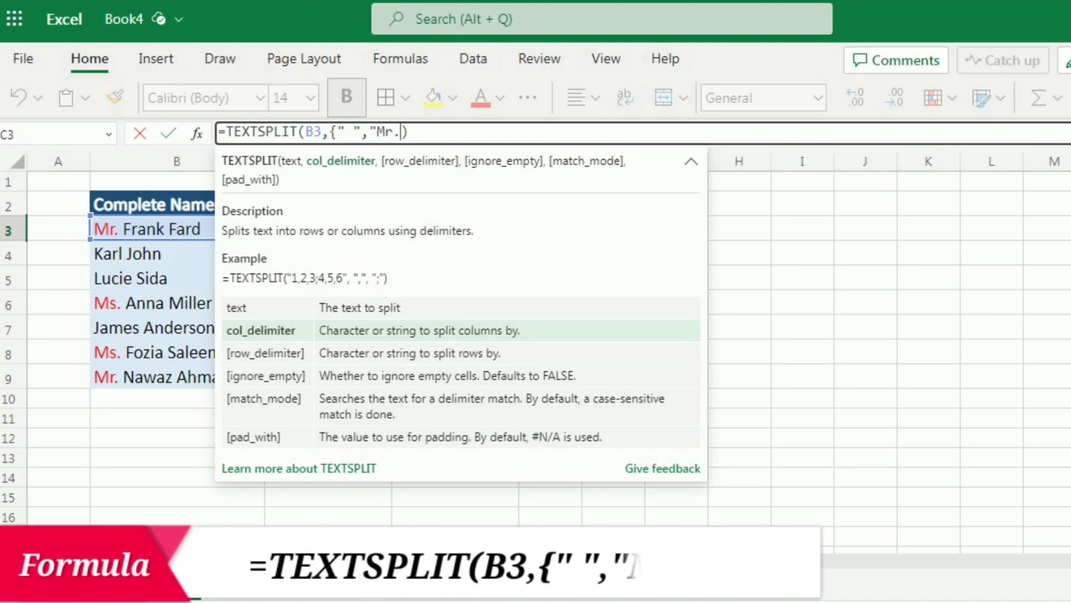
text(,)
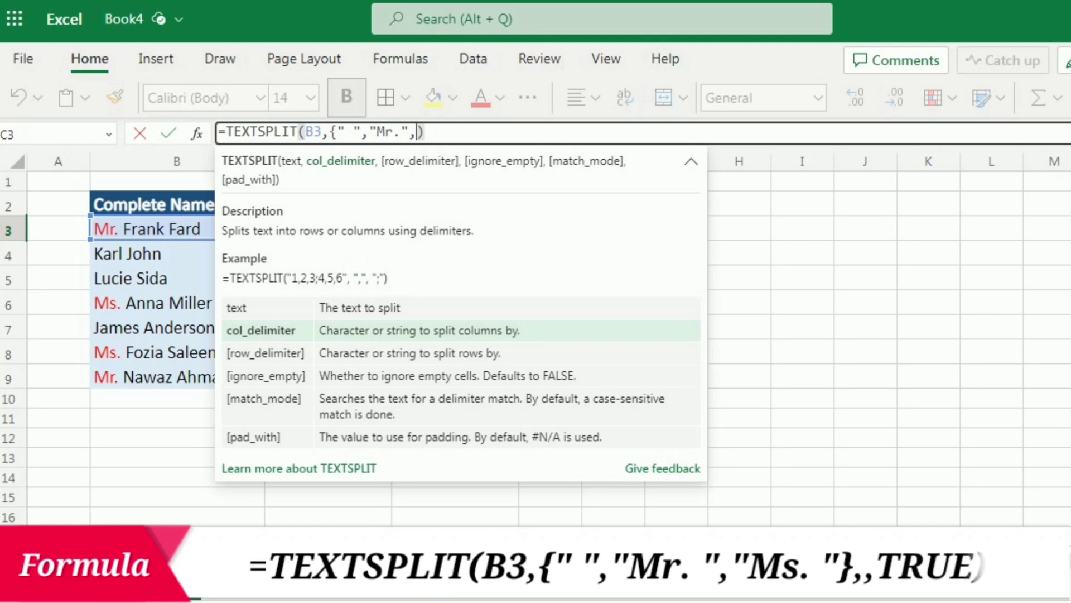
text("Ms)
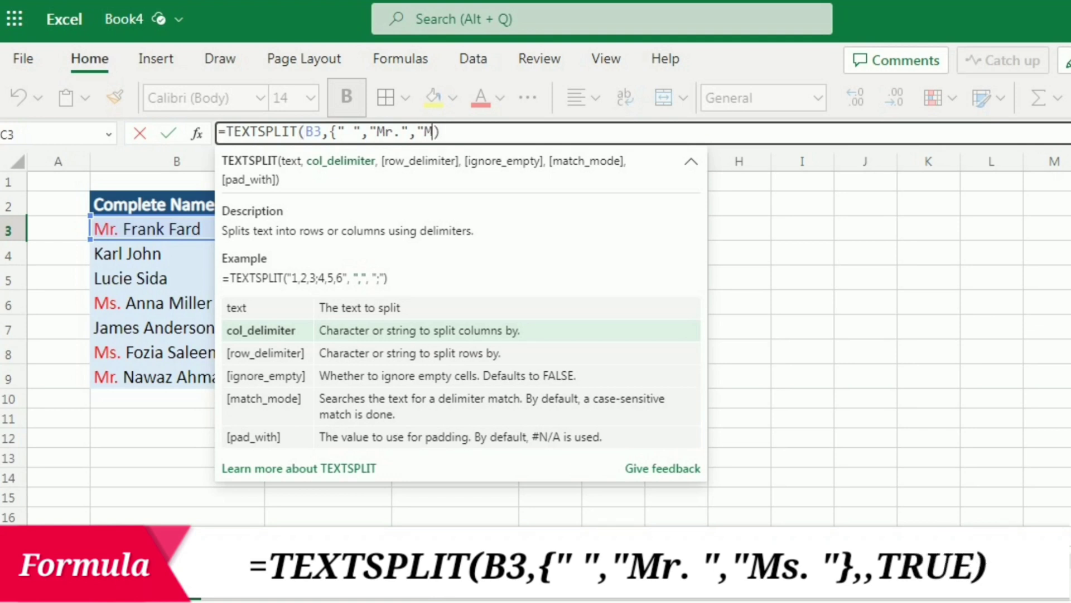
text(."},)
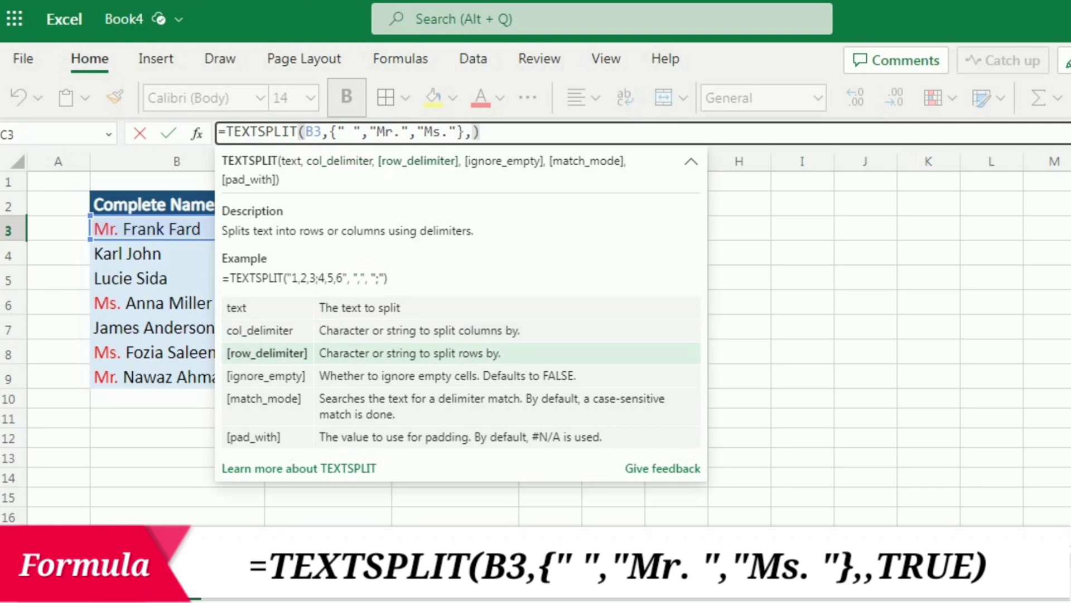
Leave the row delimiter empty and set ignore_empty to TRUE, completing C3 as =TEXTSPLIT(B3,{" ","Mr.","Ms."},,TRUE).
text(,)
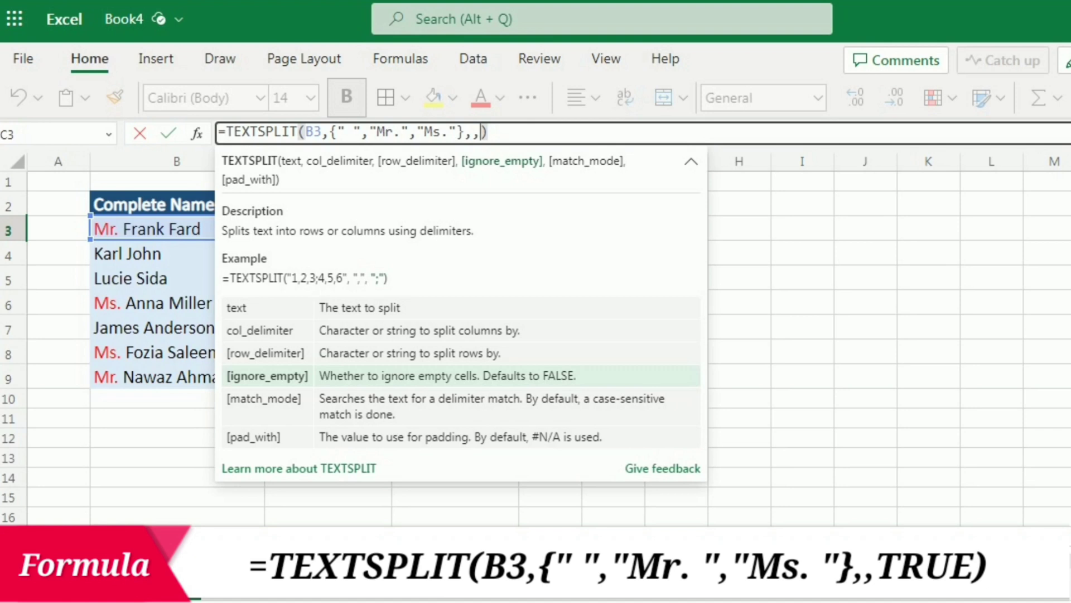
text(True)
key(Return)
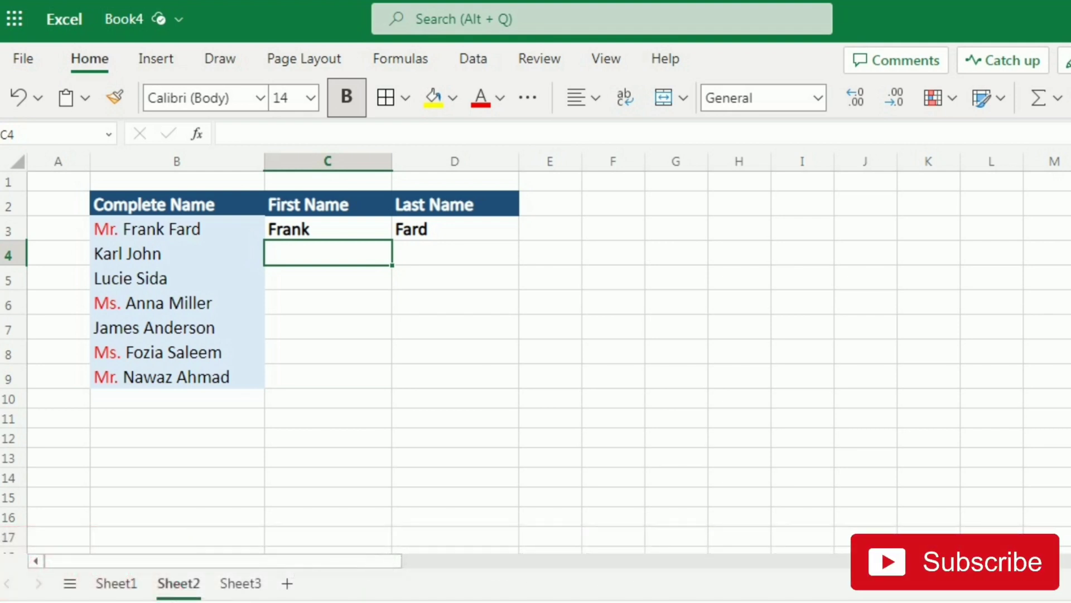
Fill the name-splitting formula from C3 down through C9.
drag(327, 229, 328, 376)
key(ctrl+d)
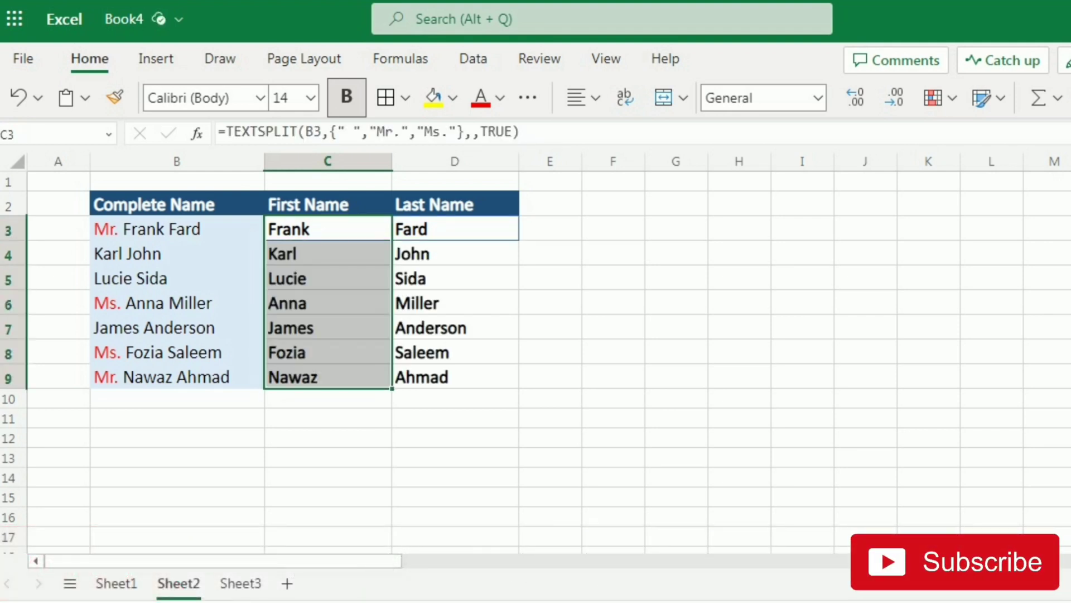
click(802, 252)
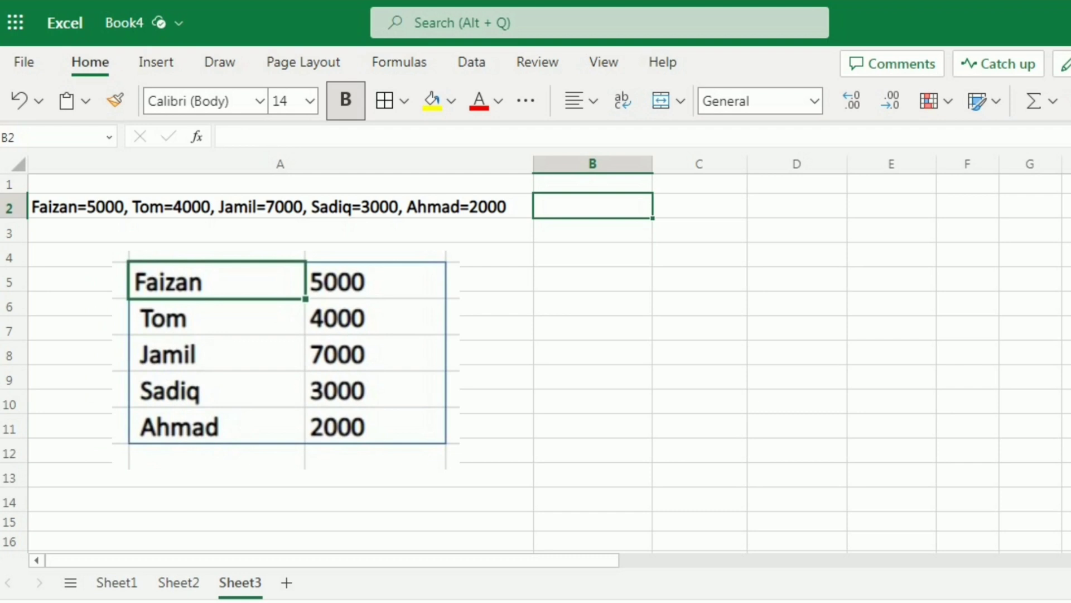
Enter =TEXTSPLIT(A2,"=",",") in cell B2 of Sheet3 to split the text into columns and rows.
text(=text)
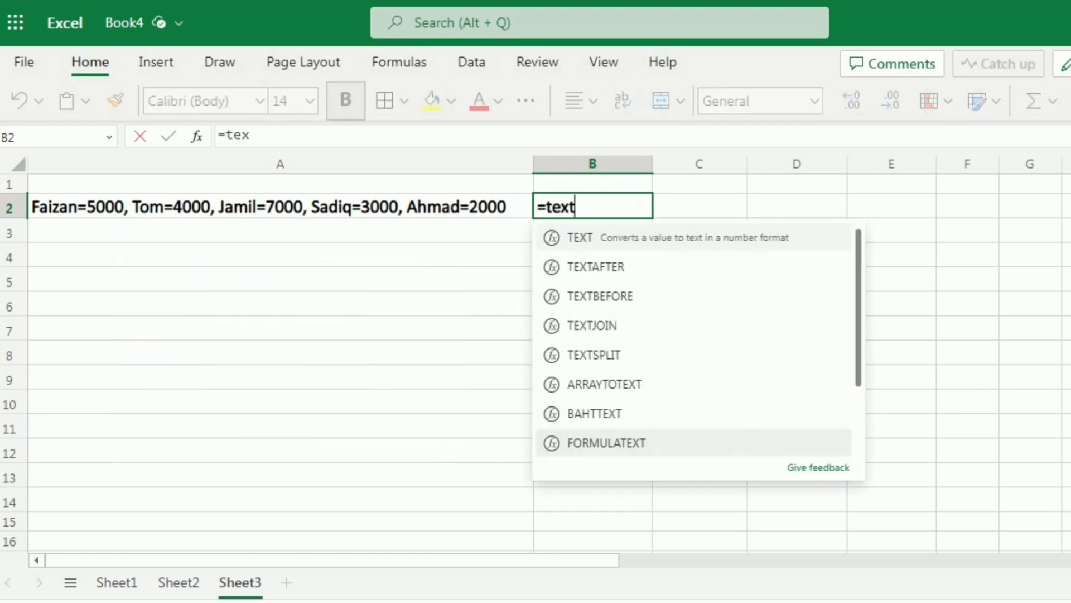
text(split)
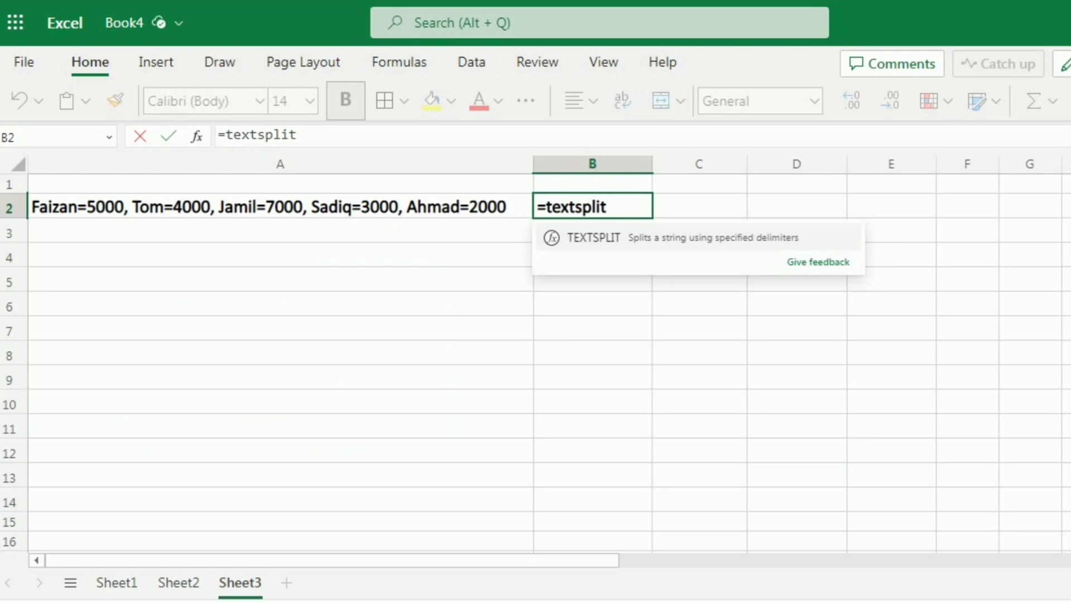
text(()
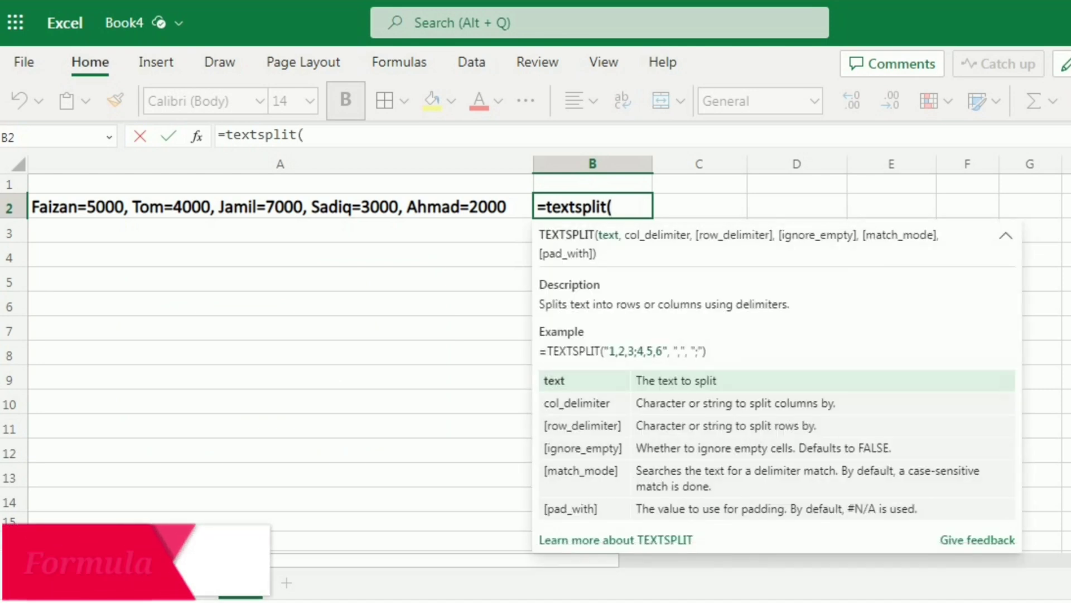
click(279, 206)
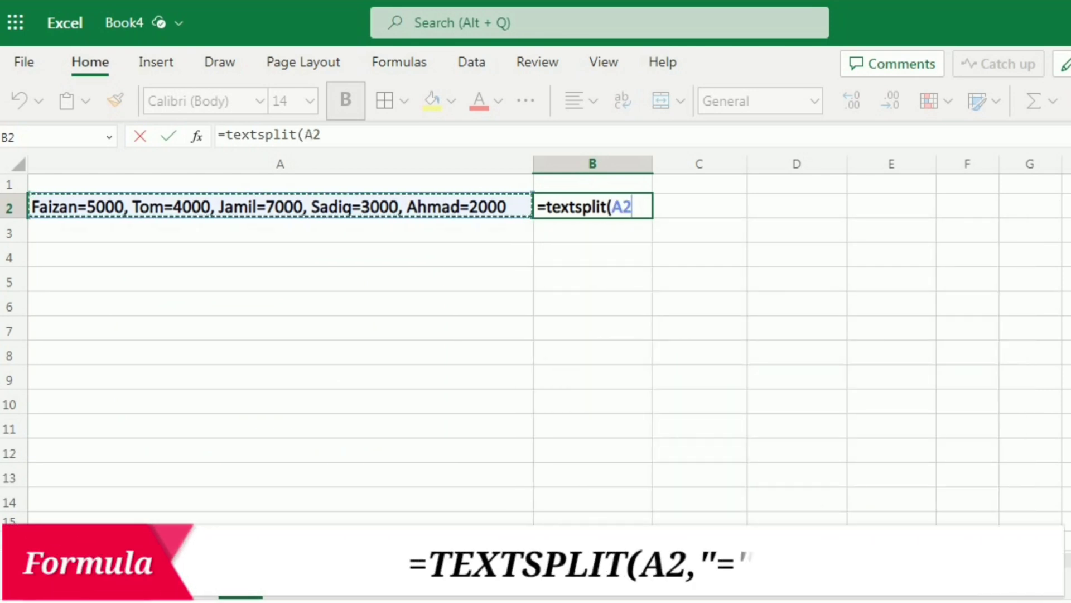
text(,)
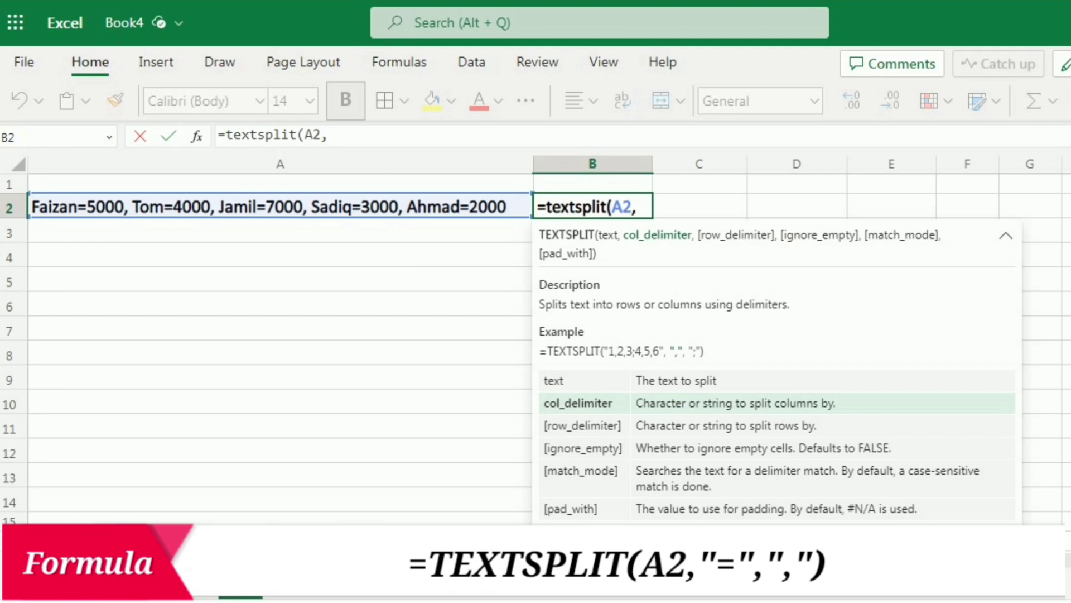
text("=)
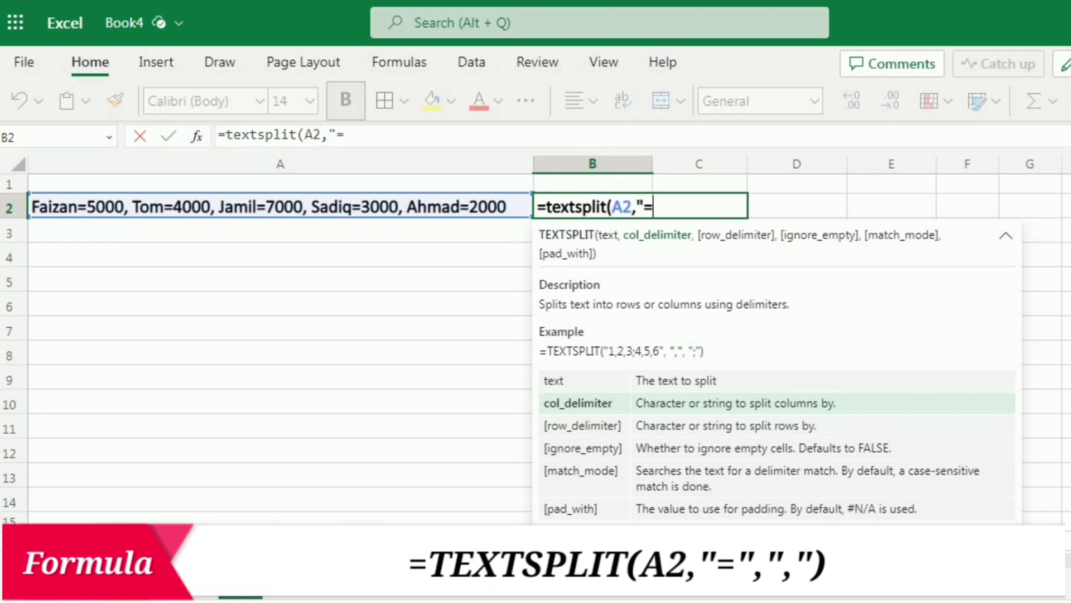
text(",")
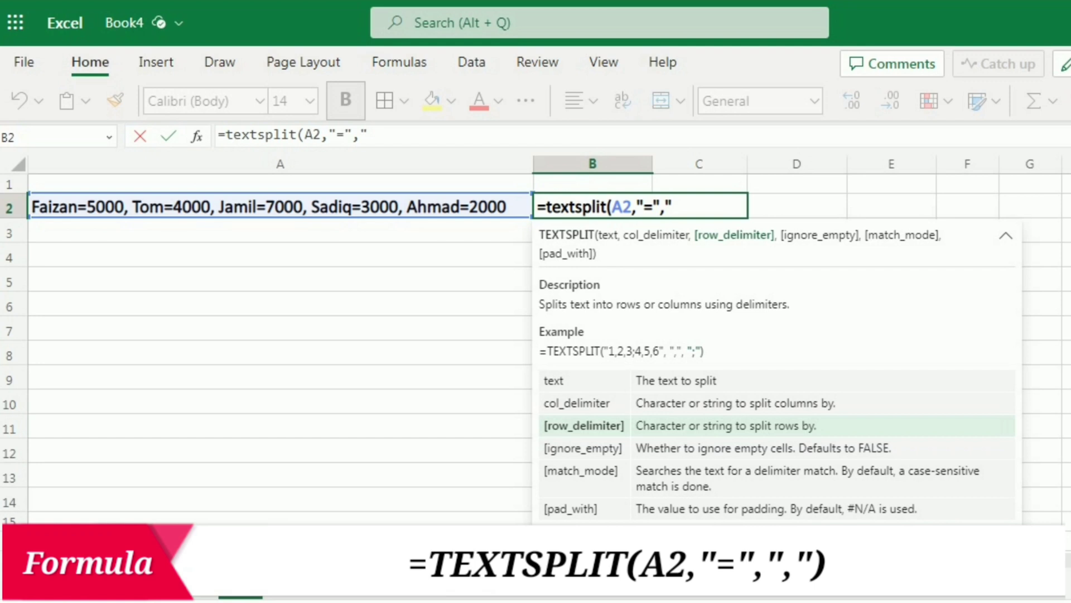
text(,"))
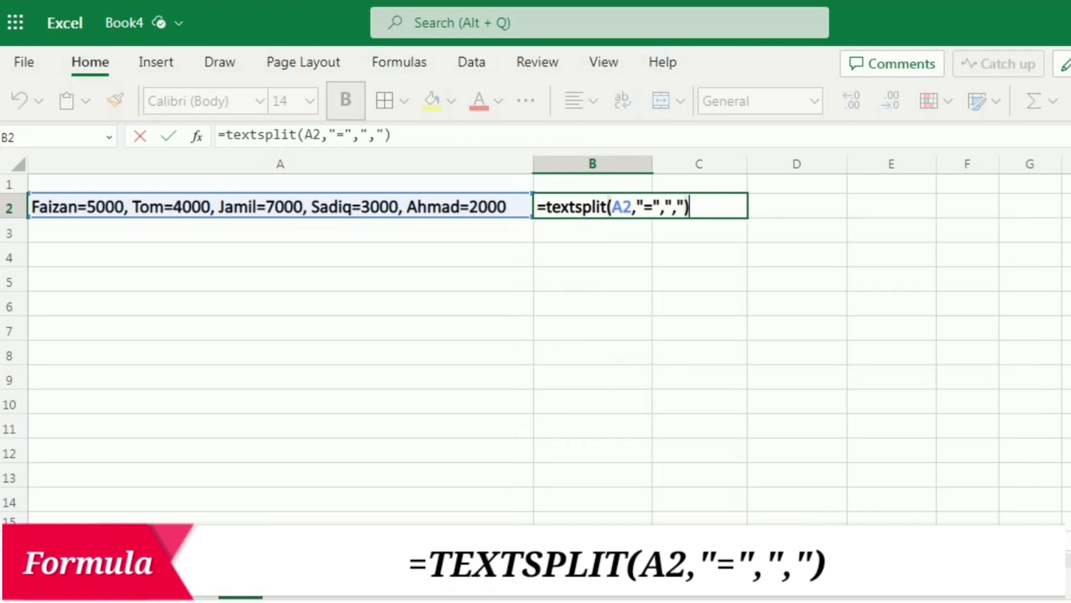
key(Return)
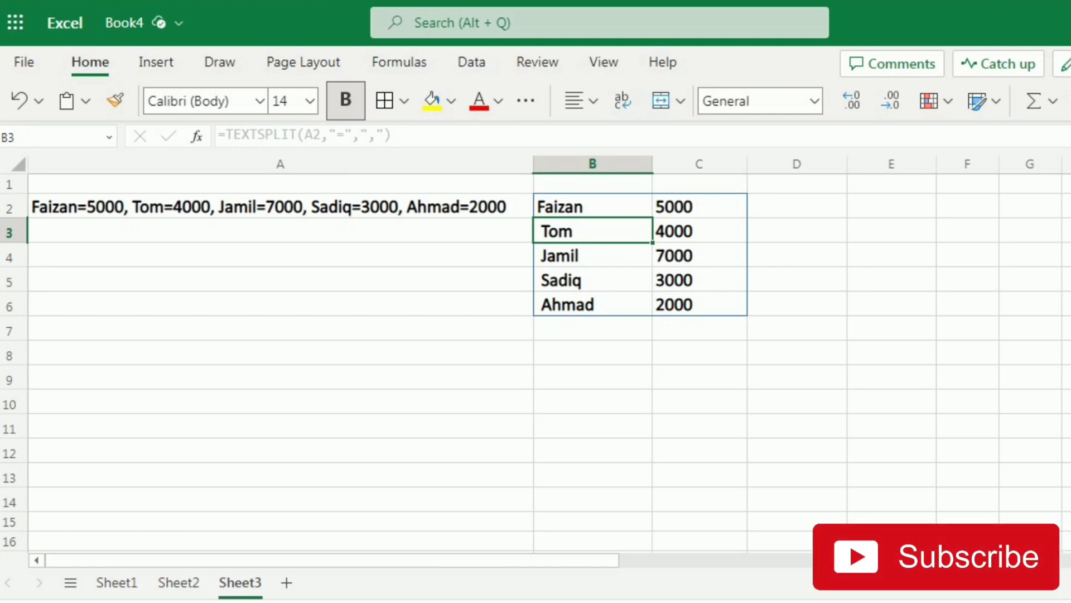
Wrap B2's formula in TRIM to remove extra spaces: =TRIM(TEXTSPLIT(A2,"=",",")).
click(593, 207)
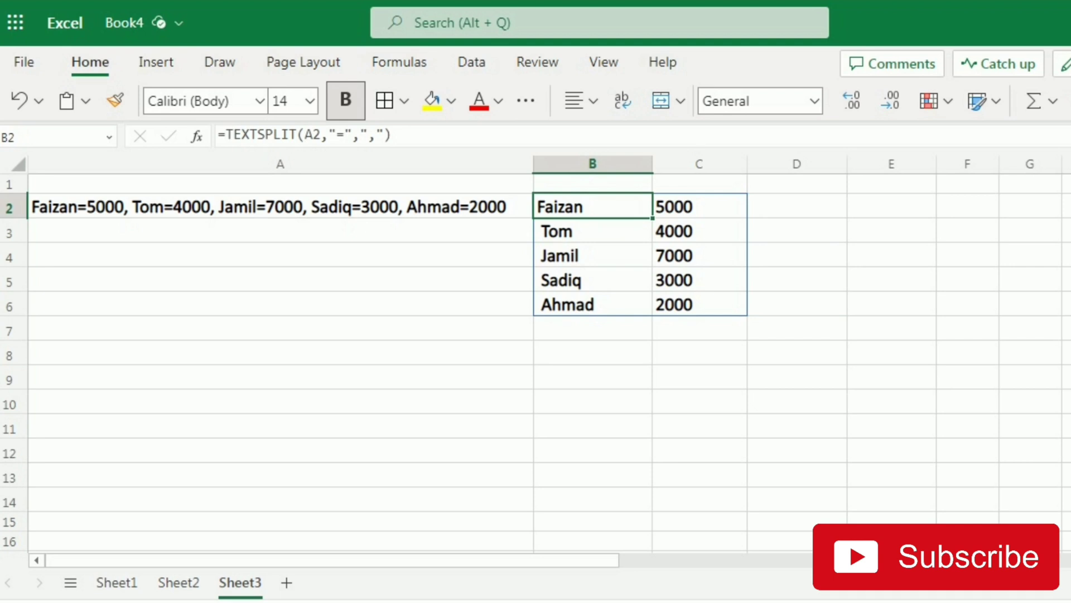
click(226, 135)
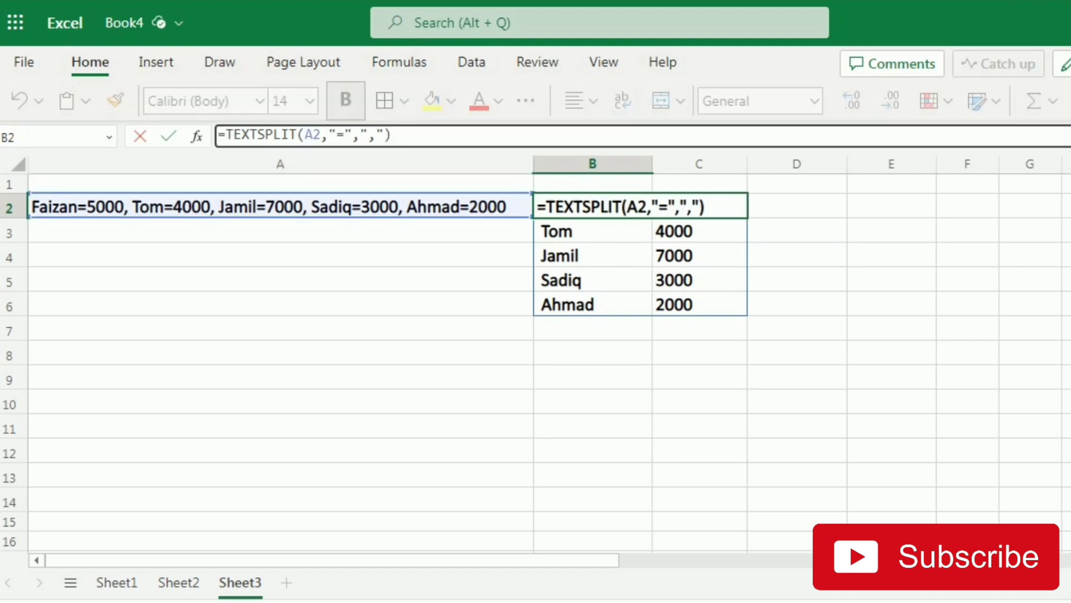
text(trim()
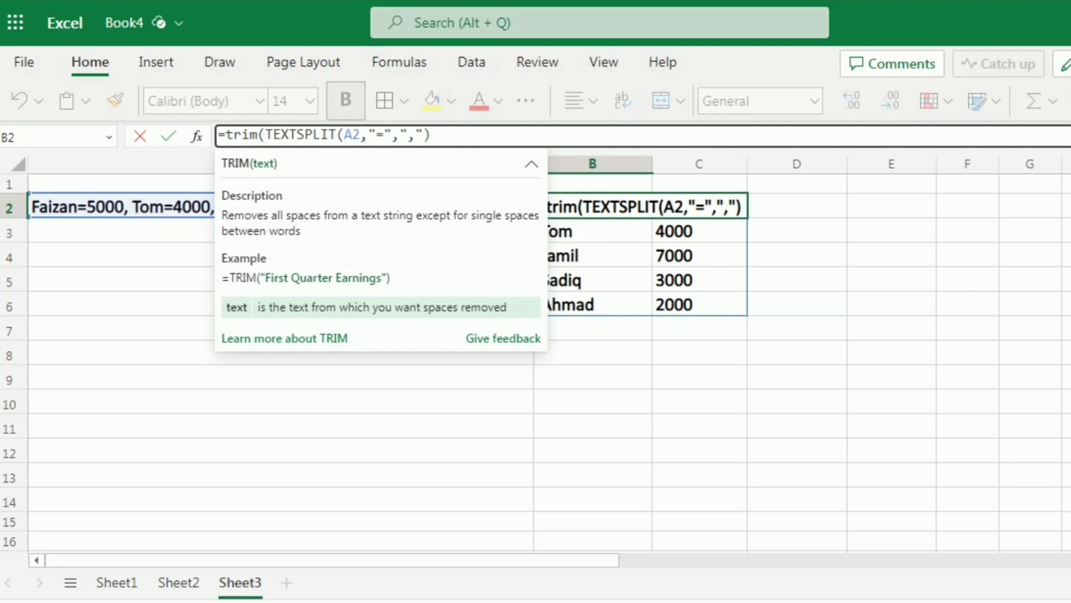
click(431, 134)
text())
key(Return)
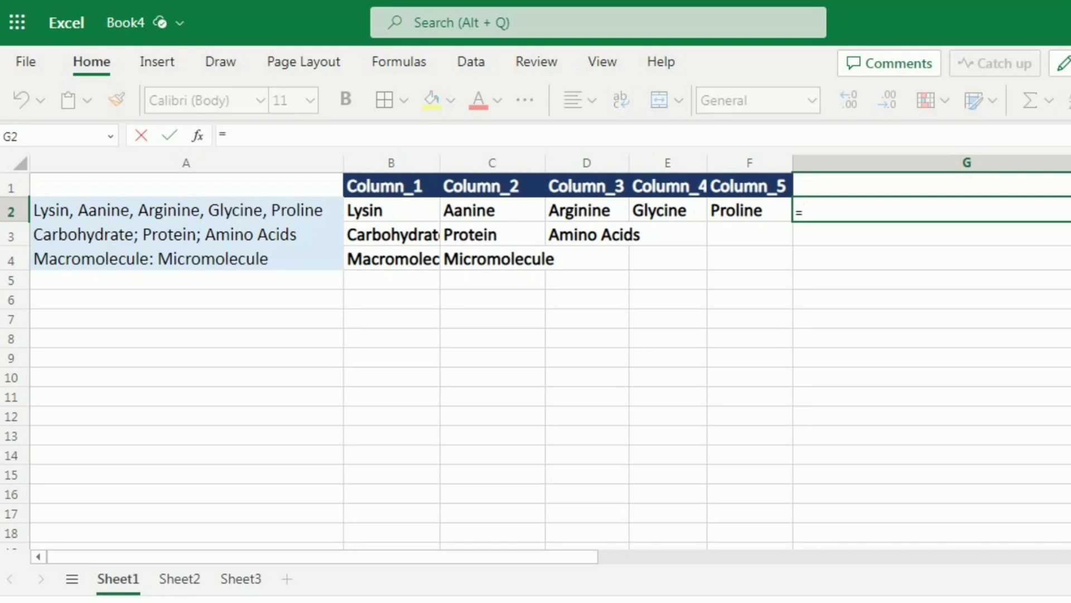
Enter =TEXTJOIN(",",TRUE,B2#) in cell G2 of Sheet1 to join the split values from row 2.
text(textj)
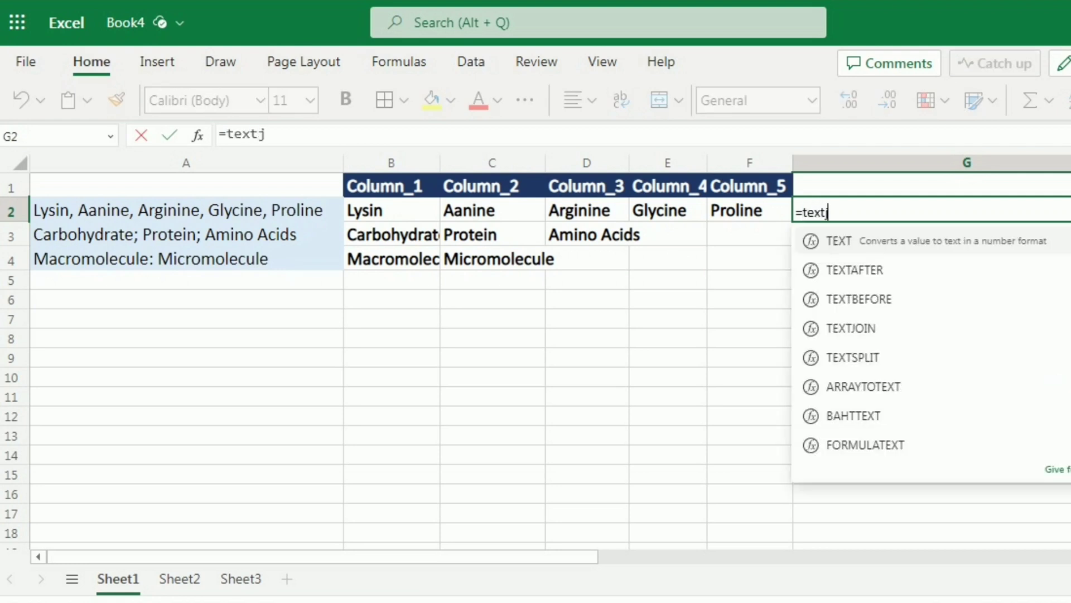
text(oin()
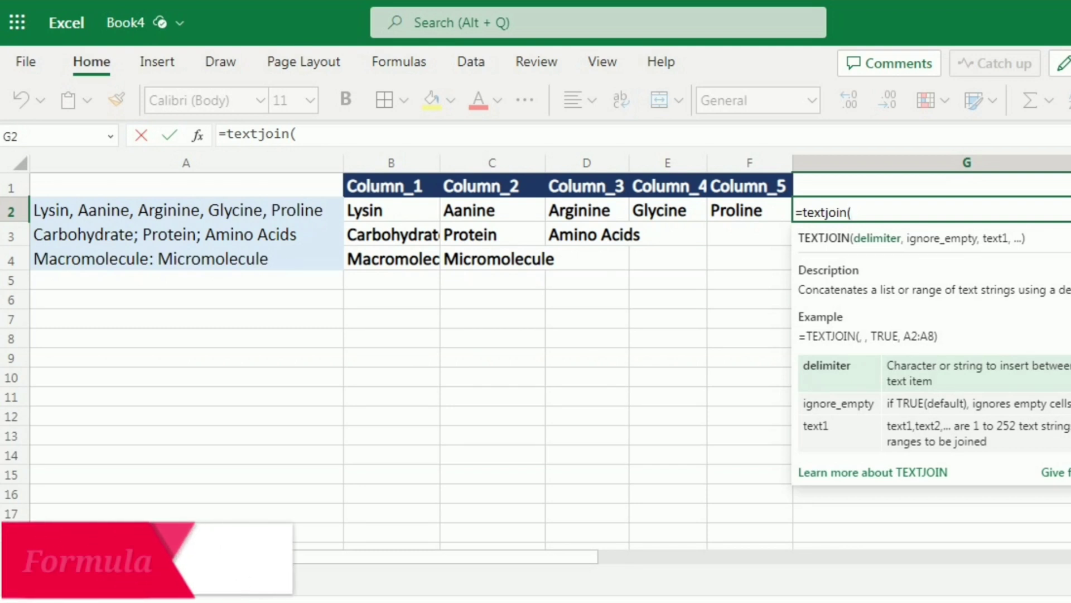
text(",)
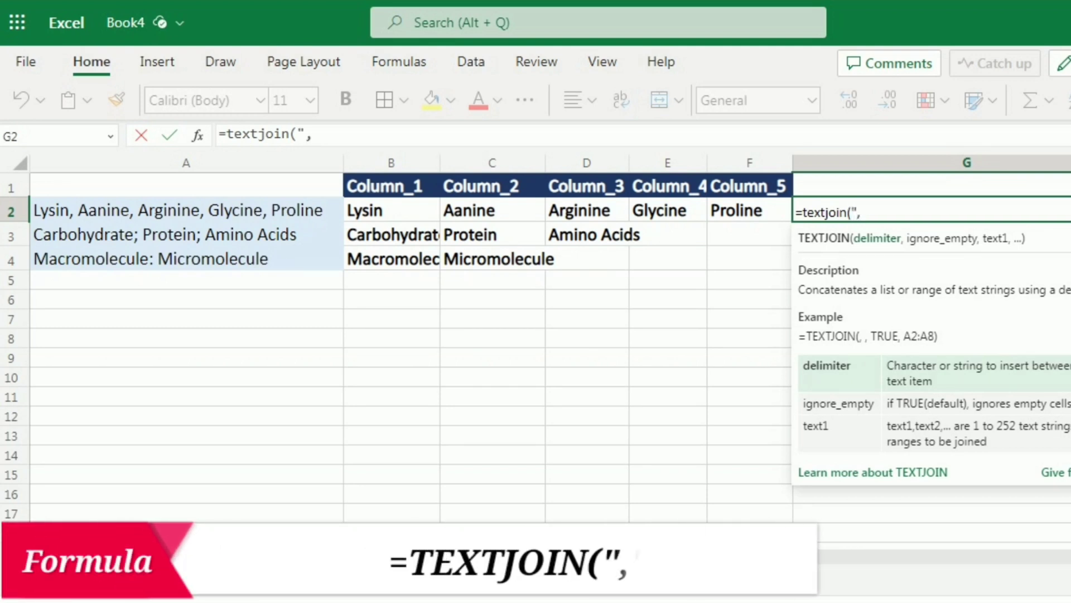
text(")
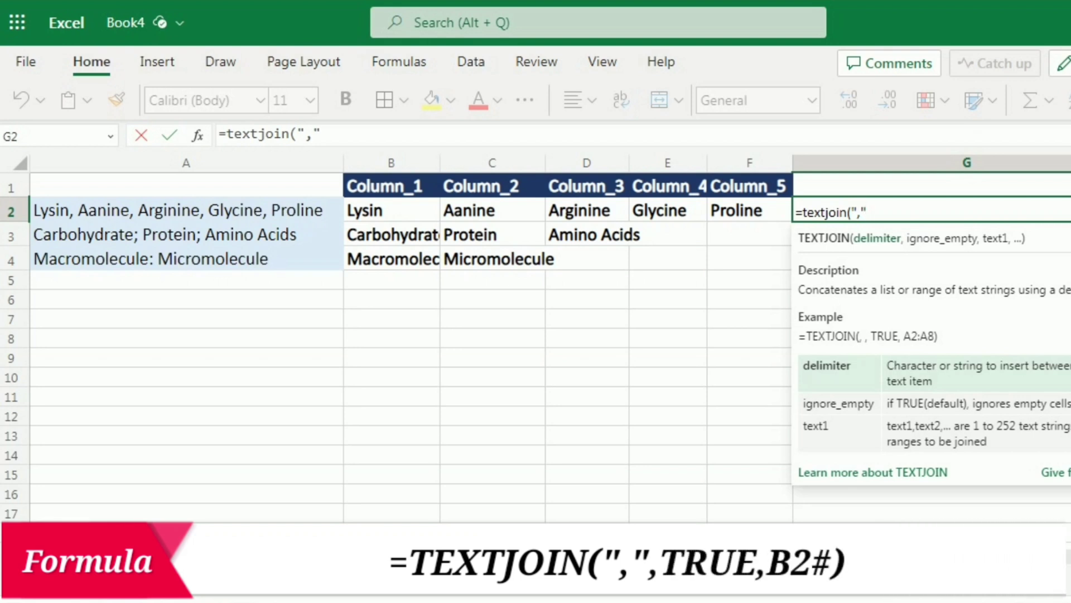
text(,)
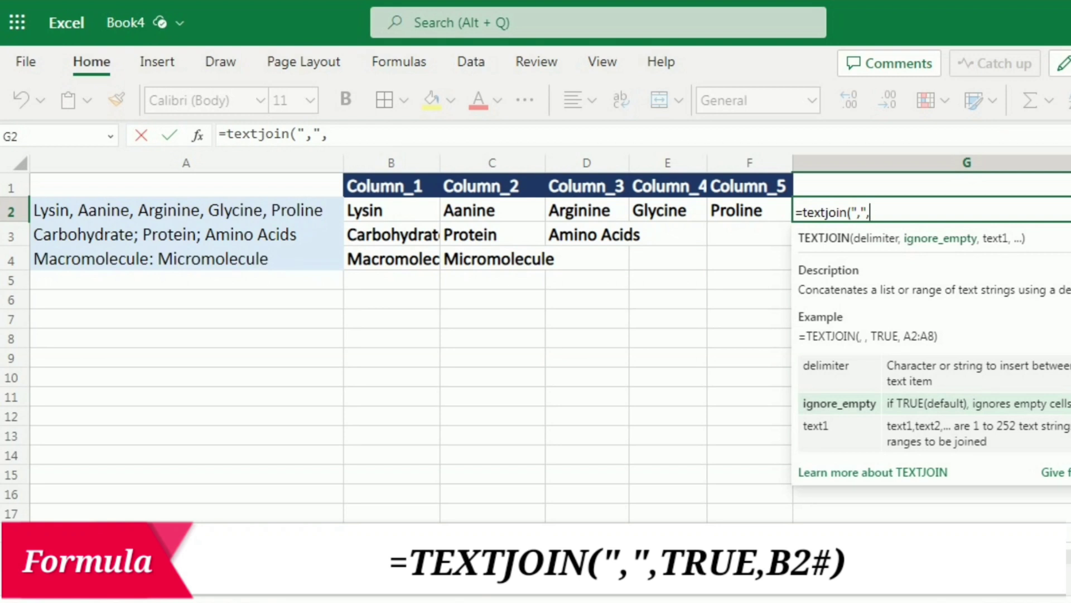
text(true,)
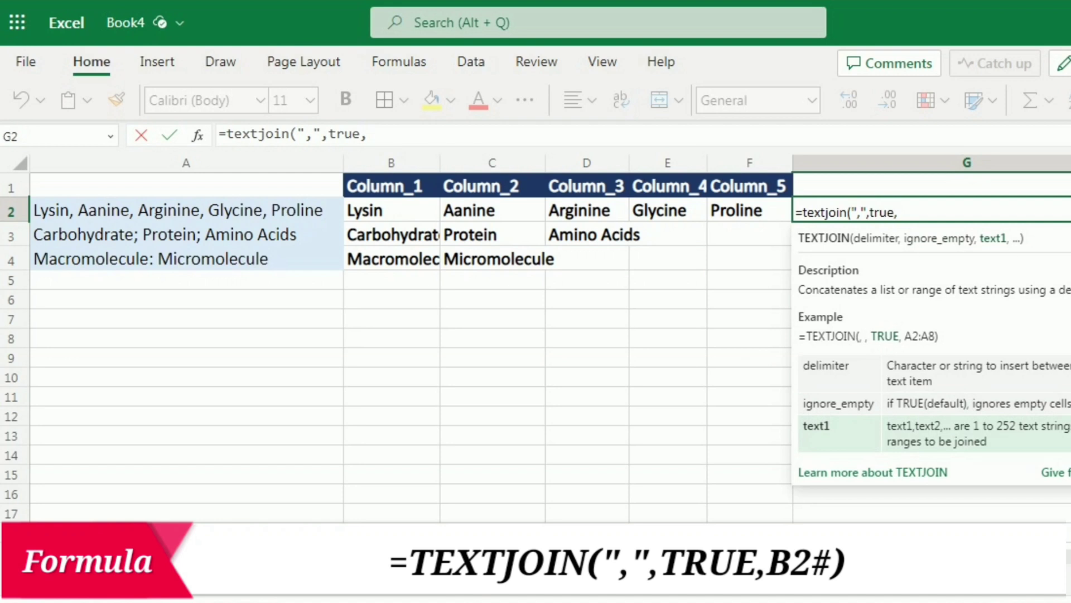
drag(391, 210, 748, 211)
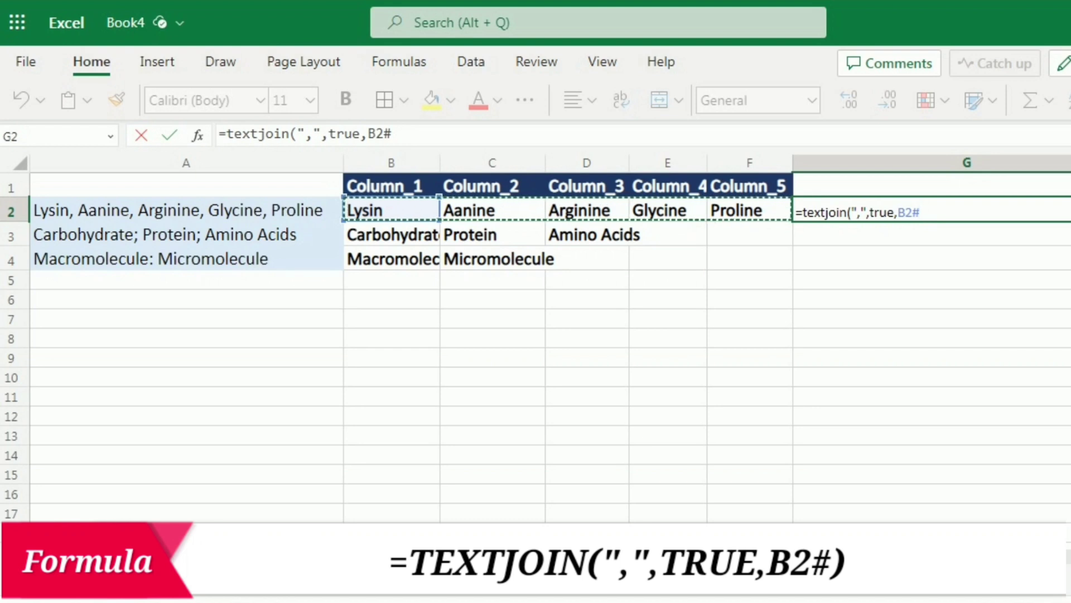
text())
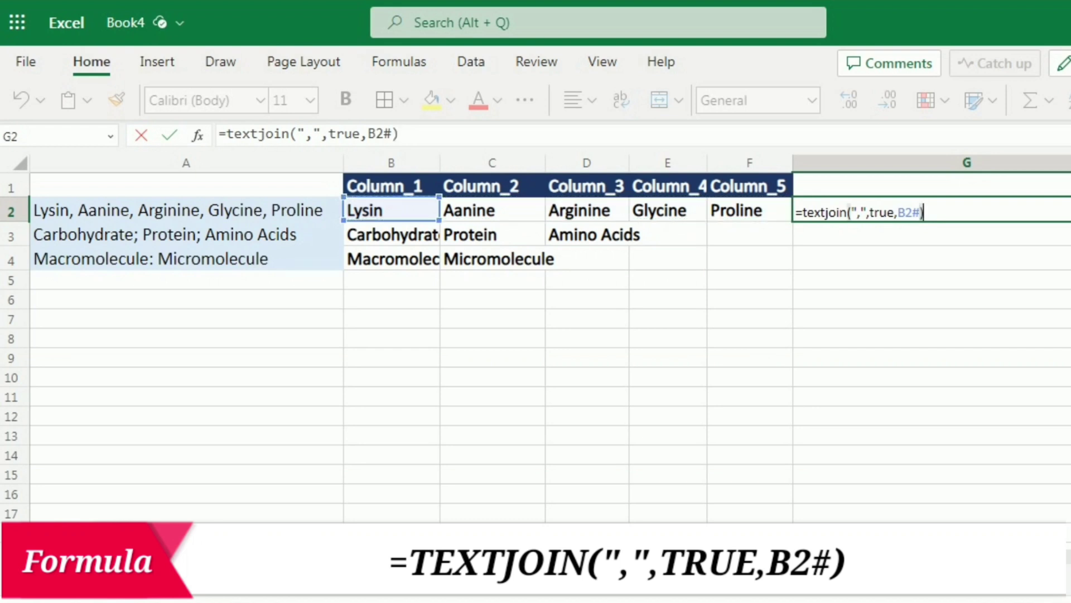
key(Return)
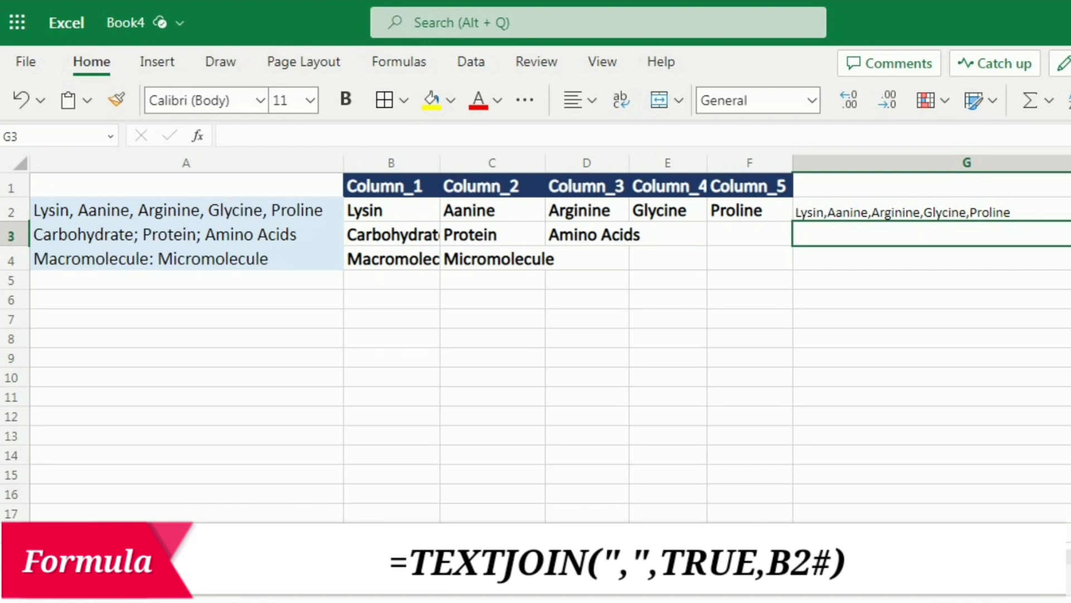
Change the delimiter in G2's TEXTJOIN formula to a comma followed by a space: =TEXTJOIN(", ",TRUE,B2#).
click(926, 212)
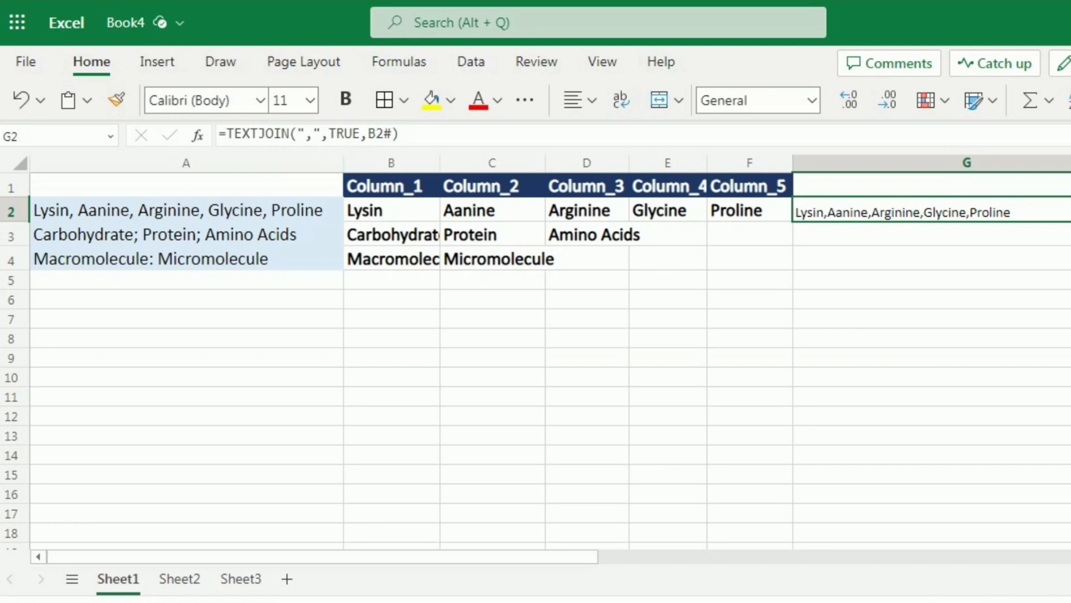
click(313, 134)
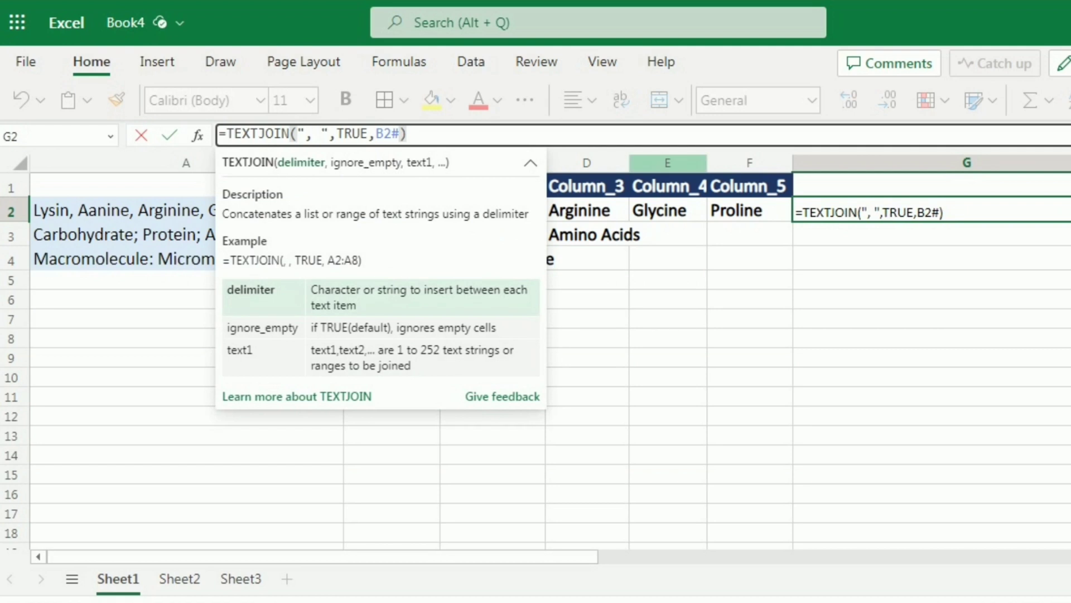
key(ctrl+Return)
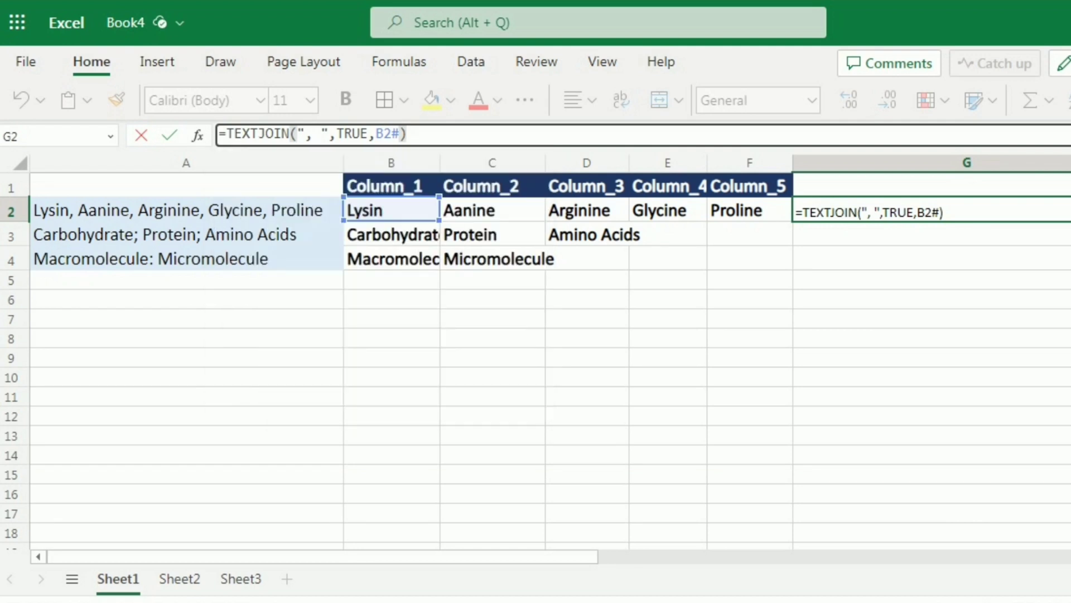